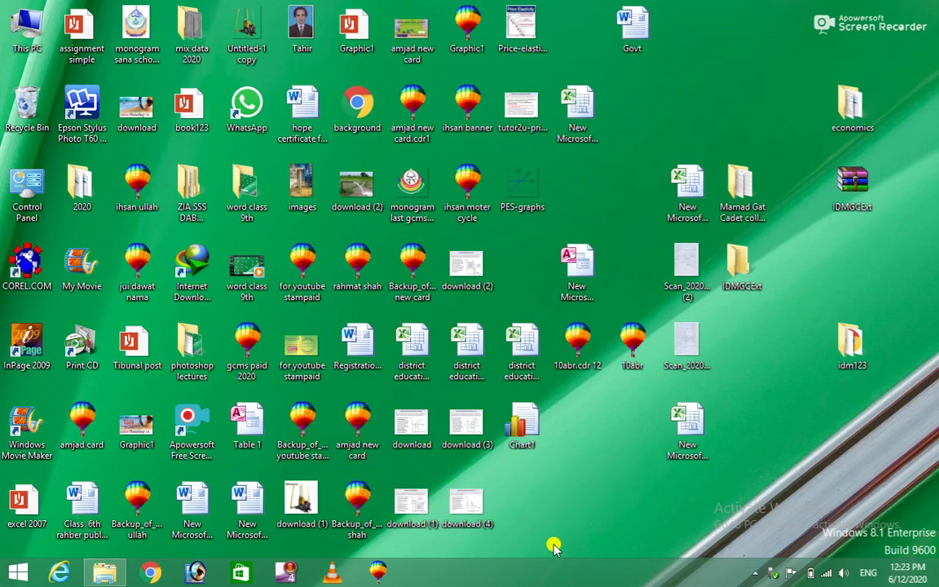
- Open the New Microsoft Excel Worksheet from the desktop and dismiss the activation notice
{"action": "double_click", "coordinate": [692, 187]}
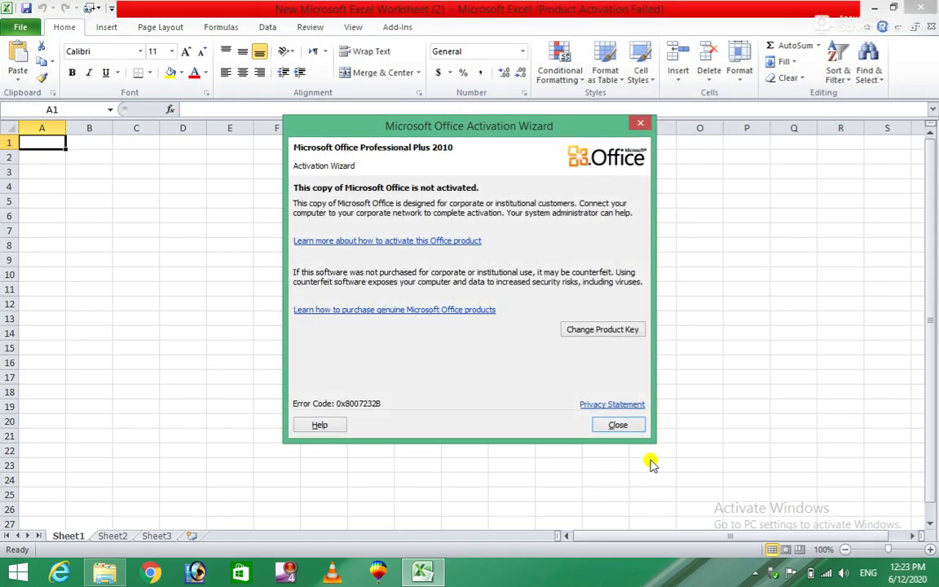
{"action": "left_click", "coordinate": [614, 423]}
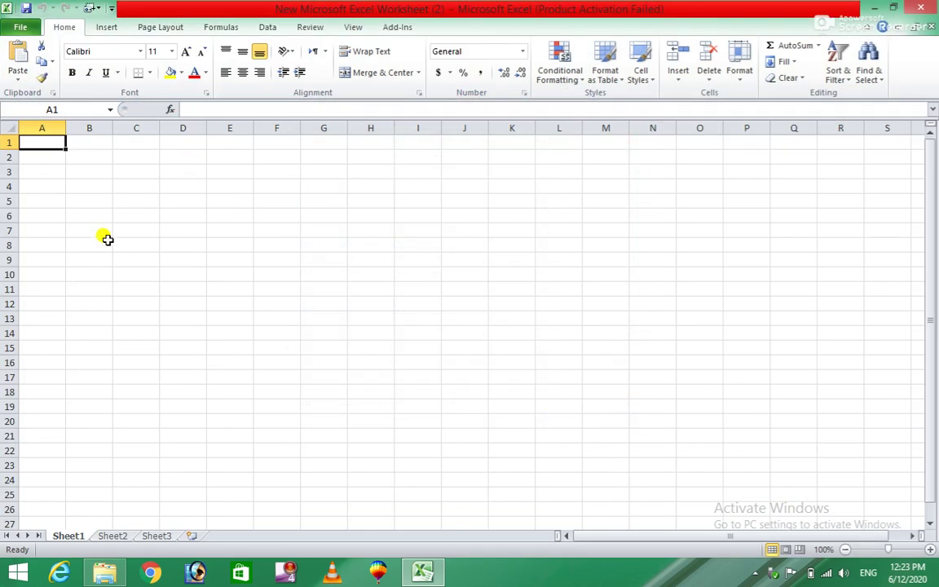
{"action": "left_click", "coordinate": [24, 27]}
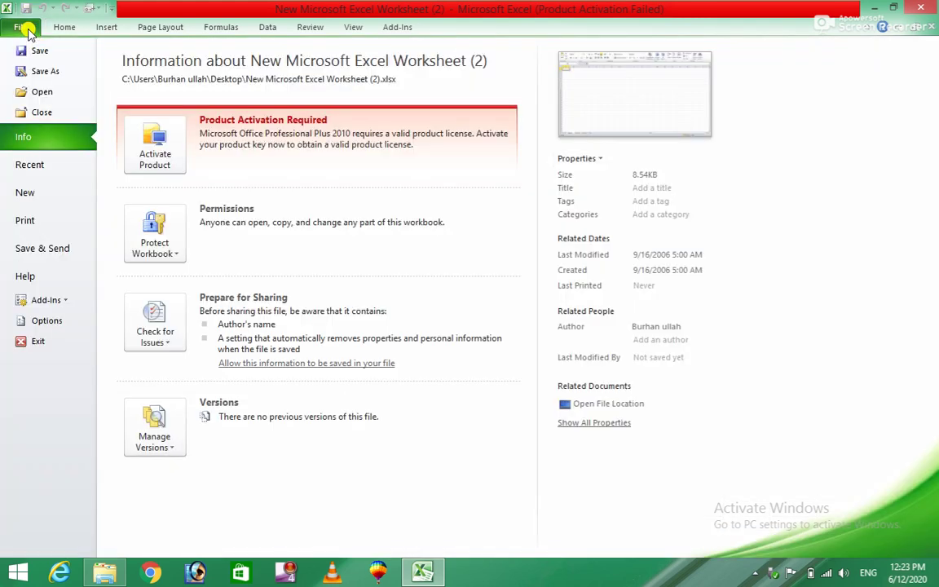
- Browse the sample templates, previewing Sales Report, Billing Statement and Personal Monthly Budget
{"action": "left_click", "coordinate": [43, 196]}
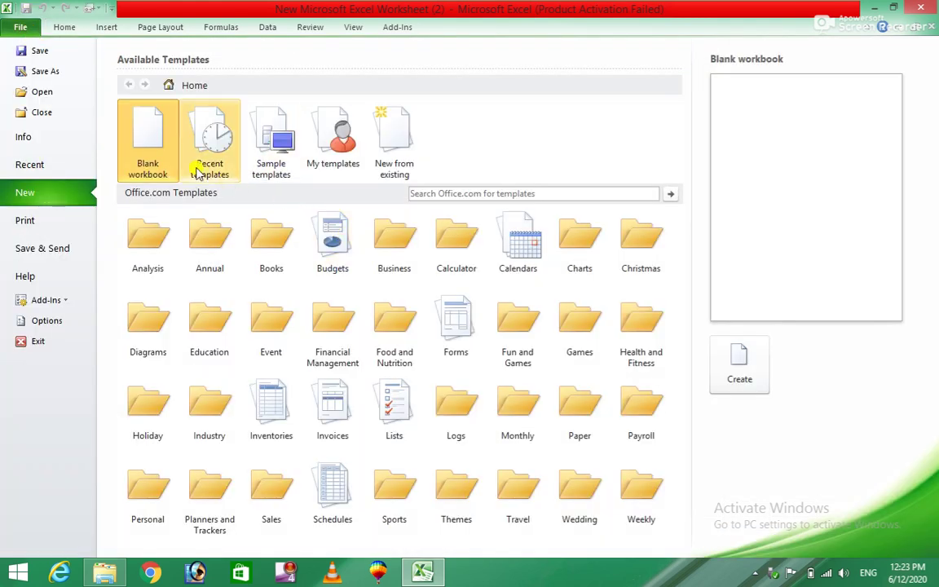
{"action": "left_click", "coordinate": [265, 150]}
{"action": "left_click", "coordinate": [177, 304]}
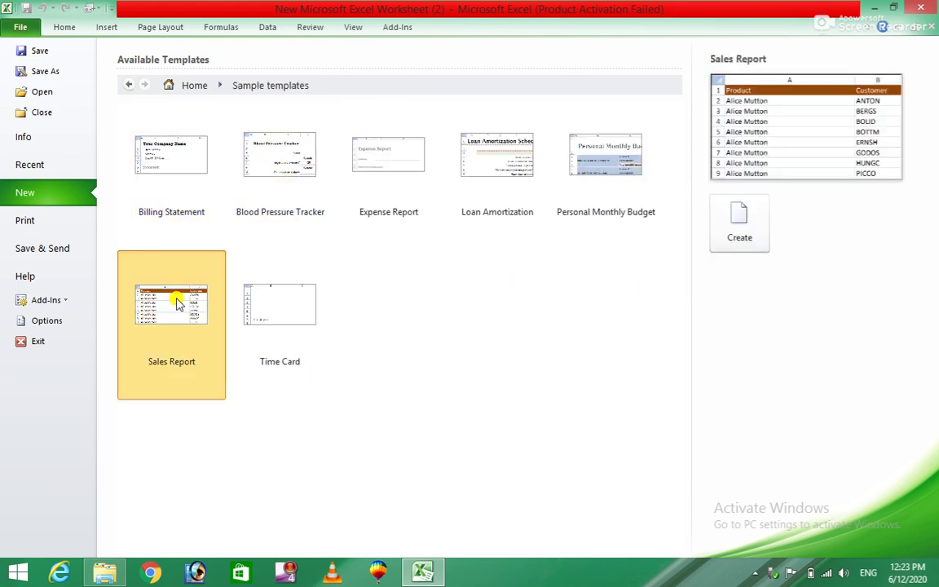
{"action": "left_click", "coordinate": [156, 160]}
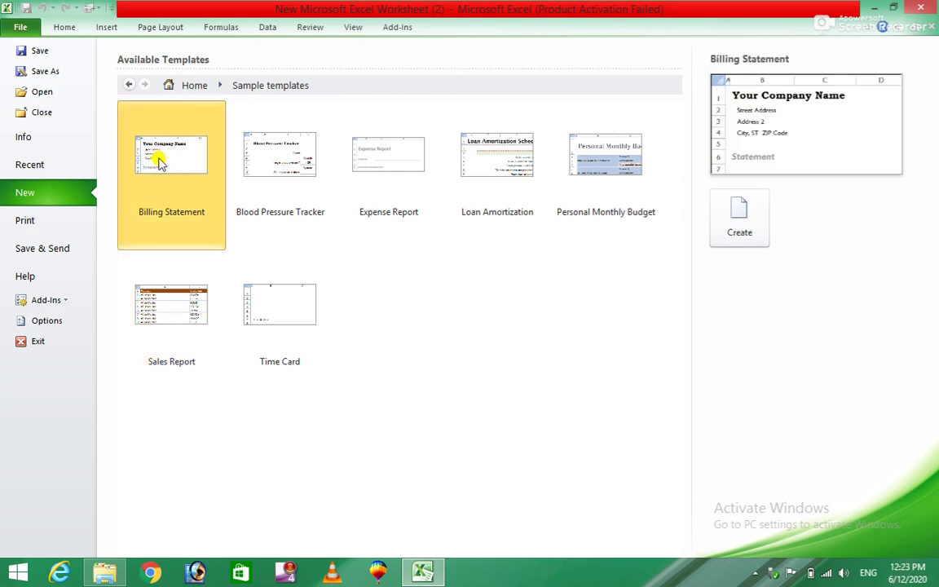
{"action": "left_click", "coordinate": [273, 163]}
{"action": "left_click", "coordinate": [377, 167]}
{"action": "left_click", "coordinate": [508, 173]}
{"action": "left_click", "coordinate": [607, 175]}
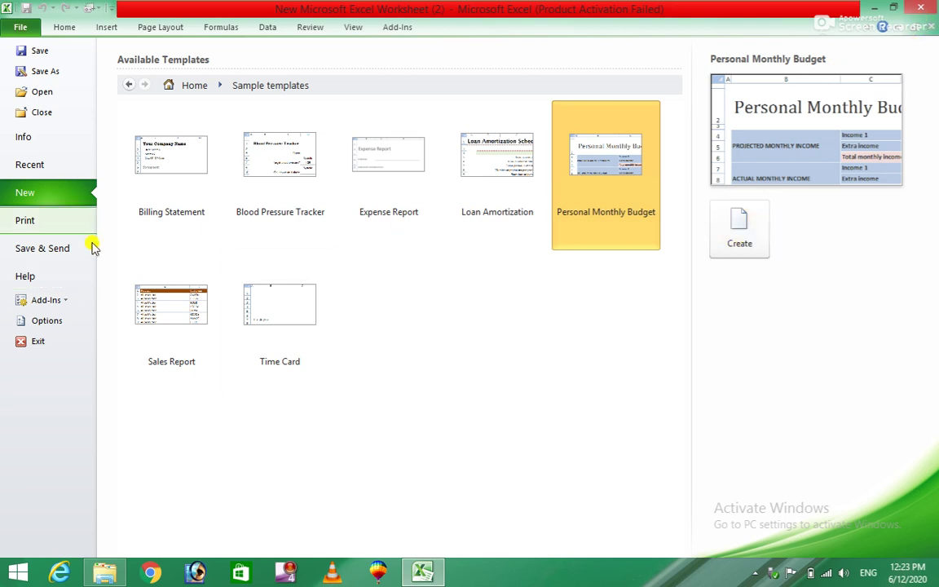
- Return to the new-workbook template list and open the Invoices category
{"action": "left_click", "coordinate": [25, 28]}
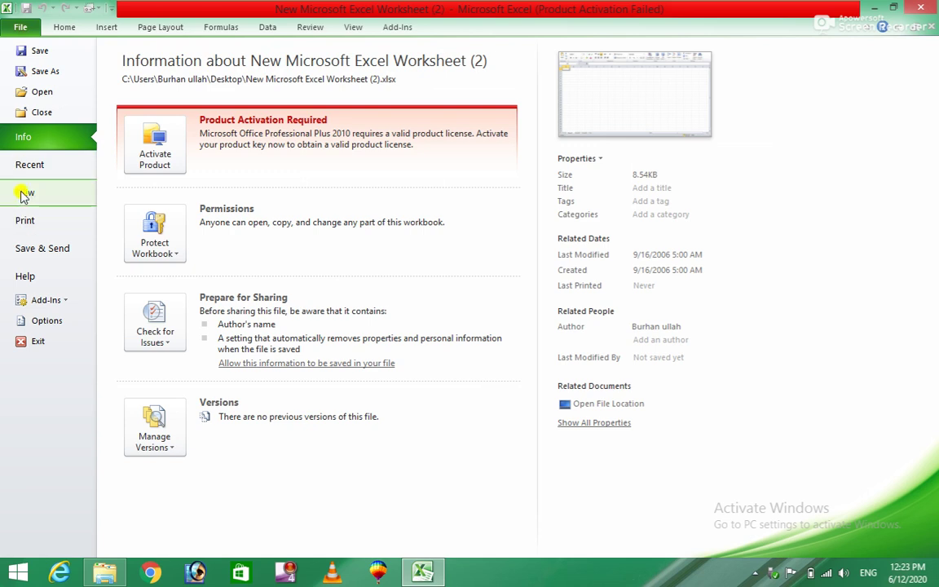
{"action": "left_click", "coordinate": [73, 193]}
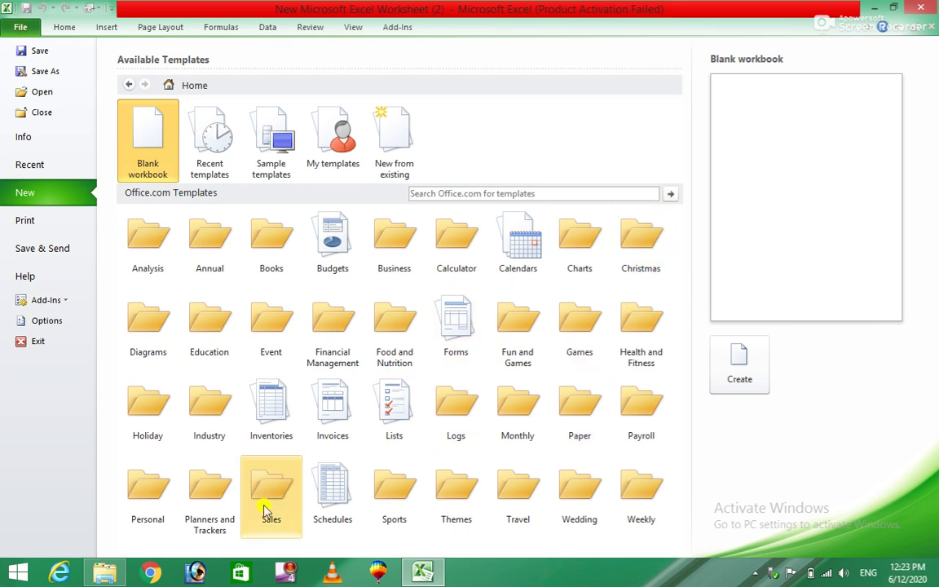
{"action": "left_click", "coordinate": [333, 407]}
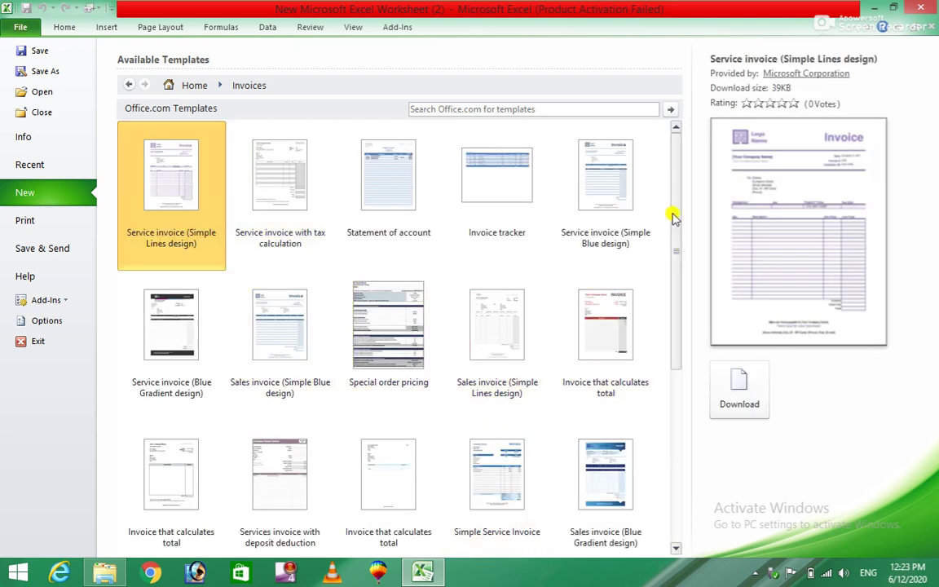
{"action": "left_click_drag", "start_coordinate": [672, 187], "coordinate": [682, 329]}
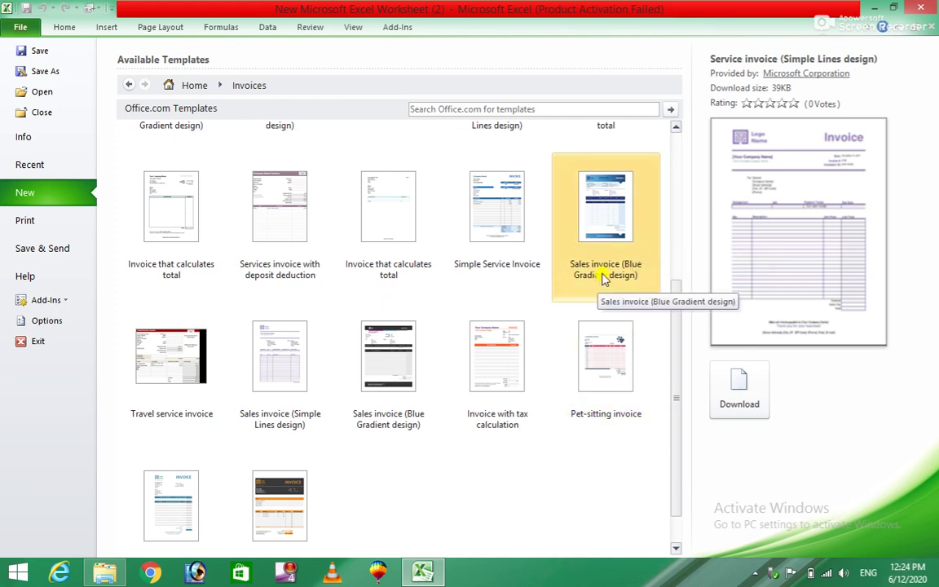
- Select and download the Sales invoice (Blue Gradient design) template
{"action": "left_click", "coordinate": [613, 227]}
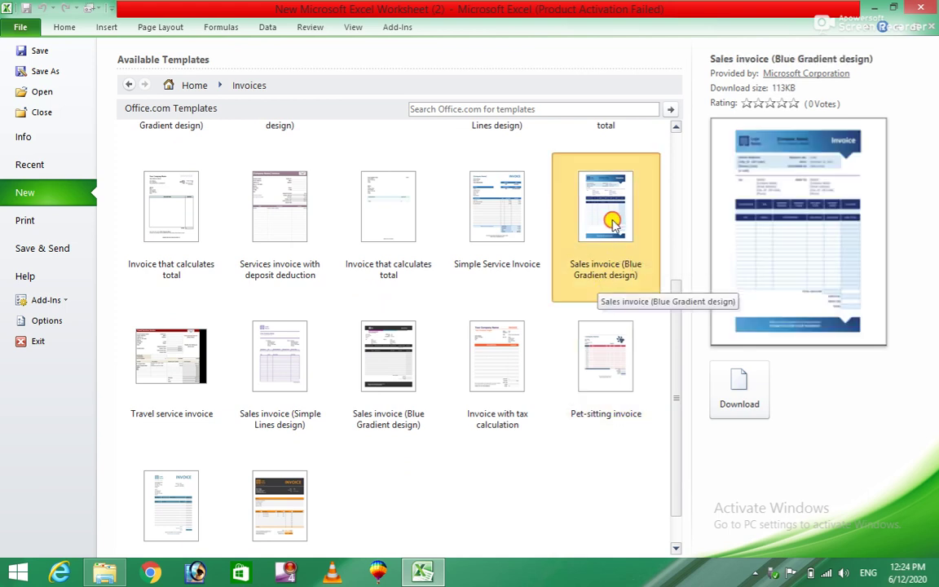
{"action": "left_click", "coordinate": [742, 394]}
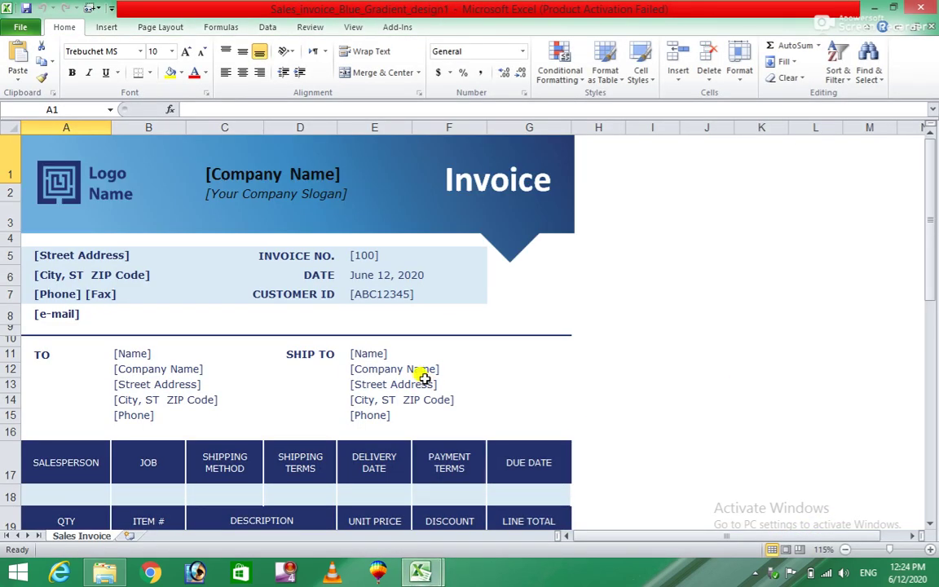
{"action": "scroll", "coordinate": [206, 314], "scroll_direction": "down", "scroll_amount": 7}
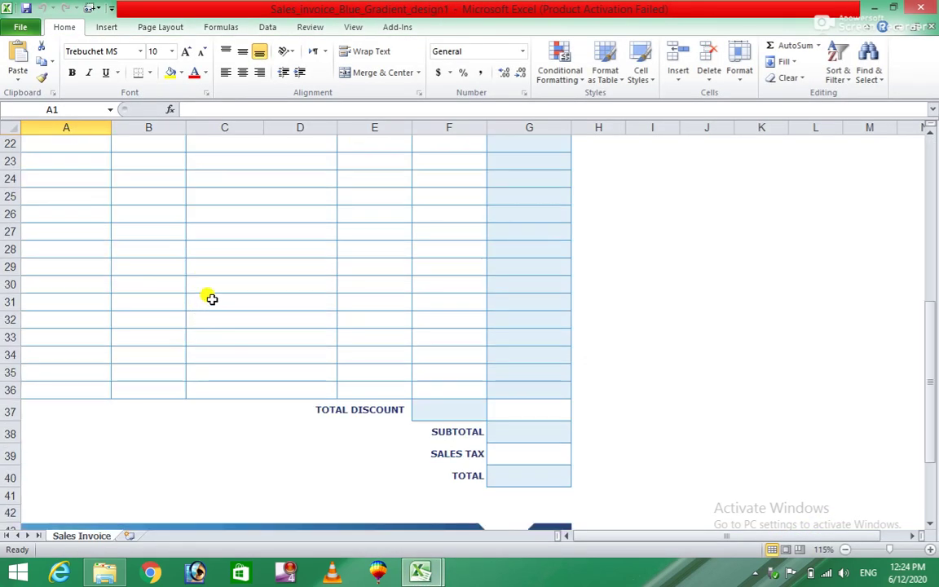
{"action": "scroll", "coordinate": [211, 300], "scroll_direction": "up", "scroll_amount": 7}
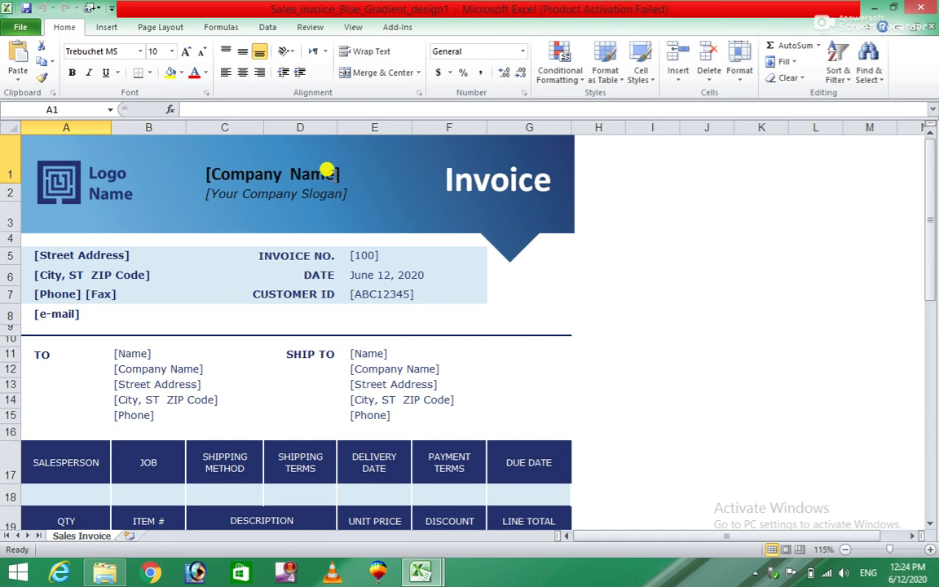
- Replace the header's company name and slogan placeholders with [ABC]
{"action": "left_click", "coordinate": [327, 171]}
{"action": "type", "text": "[ABC"}
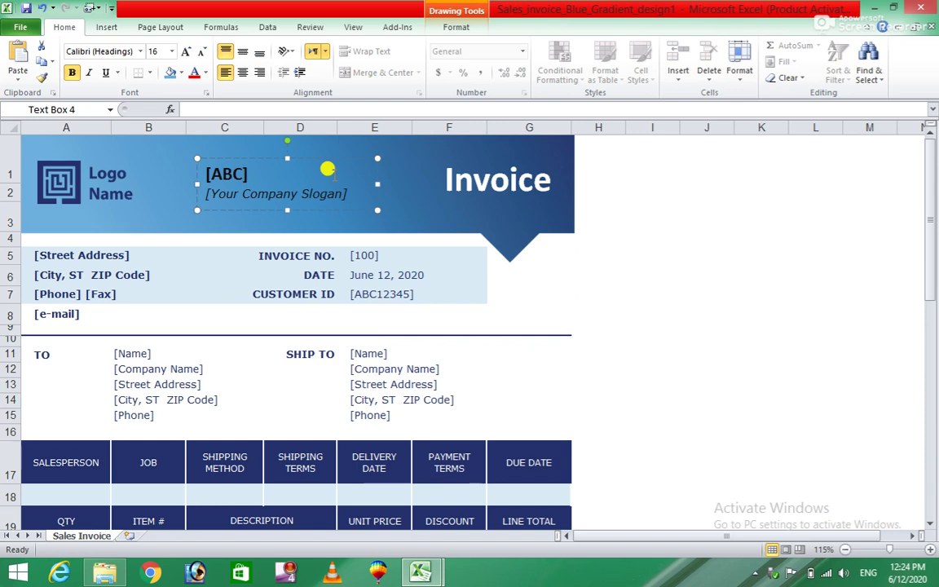
{"action": "mouse_move", "coordinate": [346, 193]}
{"action": "left_mouse_down"}
{"action": "mouse_move", "coordinate": [272, 190]}
{"action": "mouse_move", "coordinate": [214, 202]}
{"action": "left_mouse_up"}
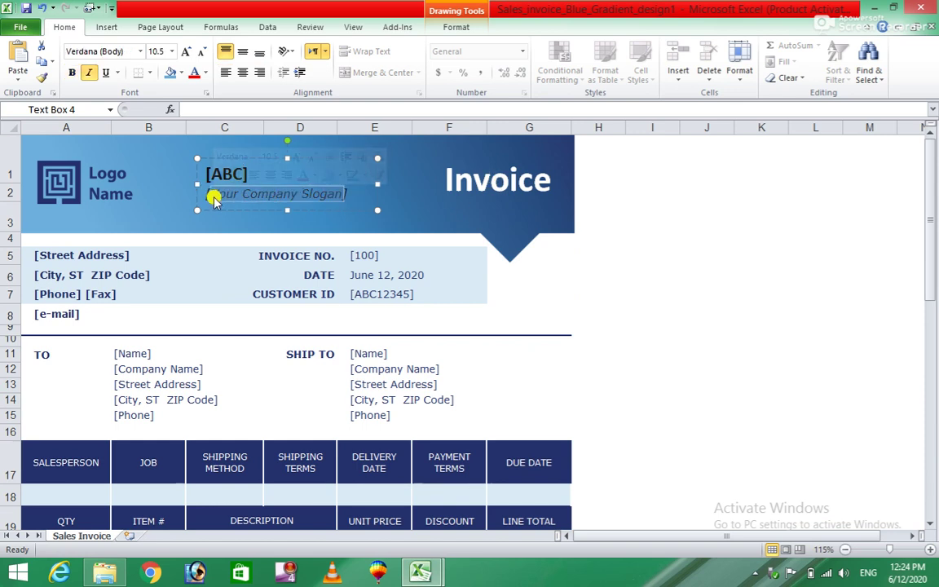
{"action": "key", "text": "Delete"}
{"action": "type", "text": "[ABC"}
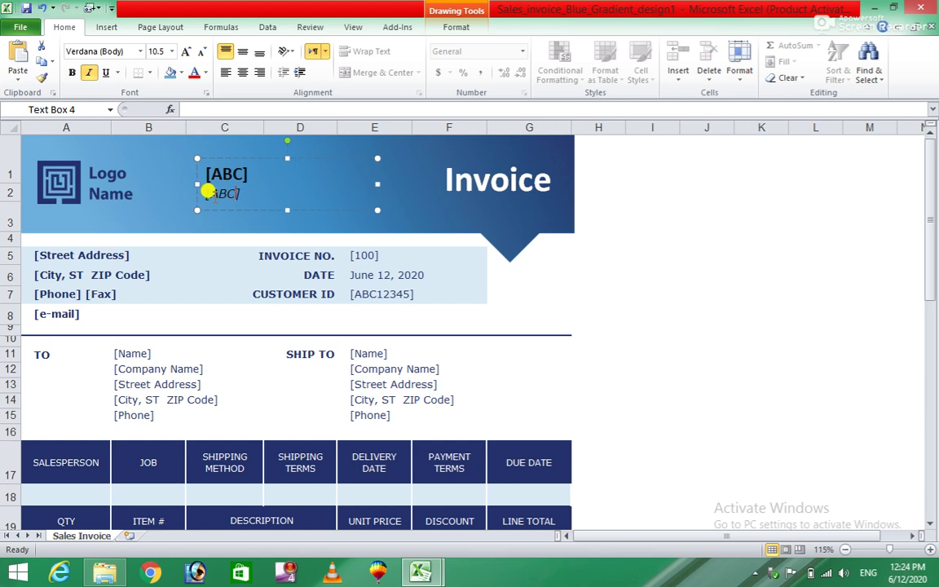
{"action": "type", "text": "]"}
{"action": "left_click", "coordinate": [118, 257]}
{"action": "scroll", "coordinate": [298, 358], "scroll_direction": "down", "scroll_amount": 2}
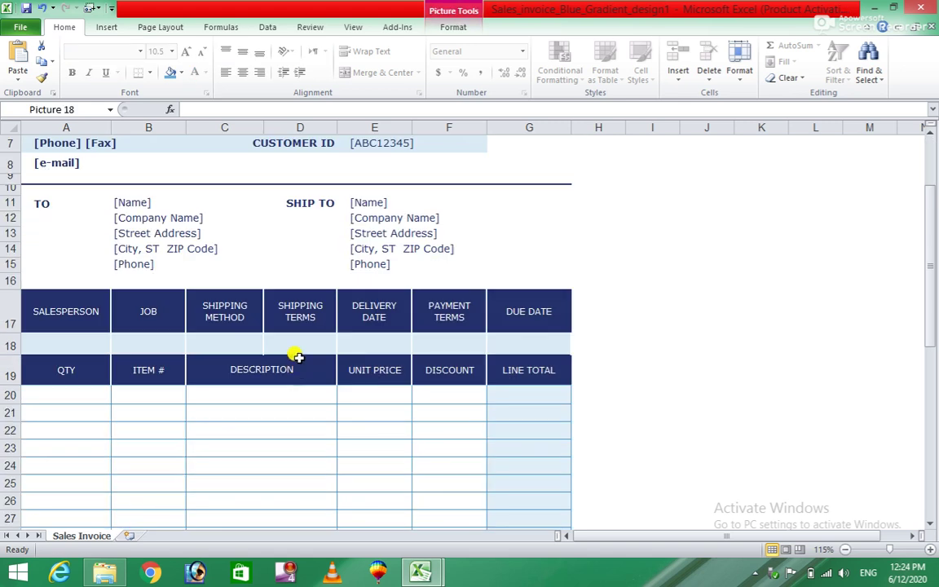
- Look over the recipient name (B11) and company (B12) cells, then select the first quantity cell
{"action": "left_click", "coordinate": [141, 203]}
{"action": "double_click", "coordinate": [135, 202]}
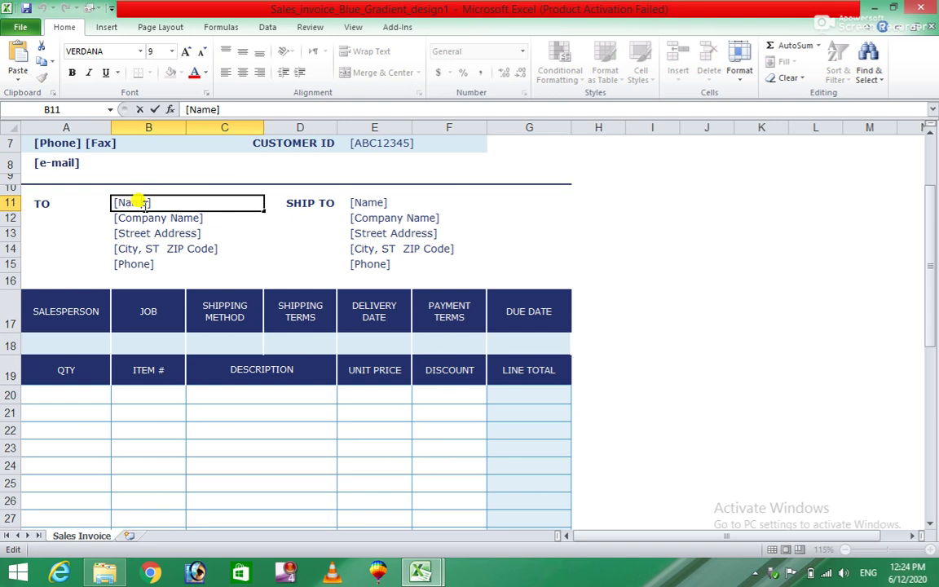
{"action": "left_click", "coordinate": [377, 203]}
{"action": "left_click", "coordinate": [151, 219]}
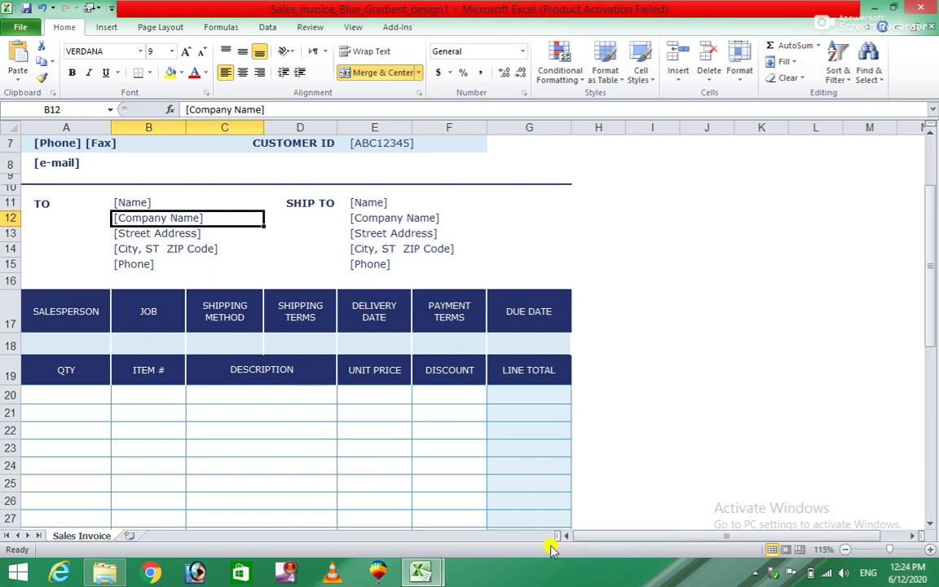
{"action": "left_click", "coordinate": [78, 393]}
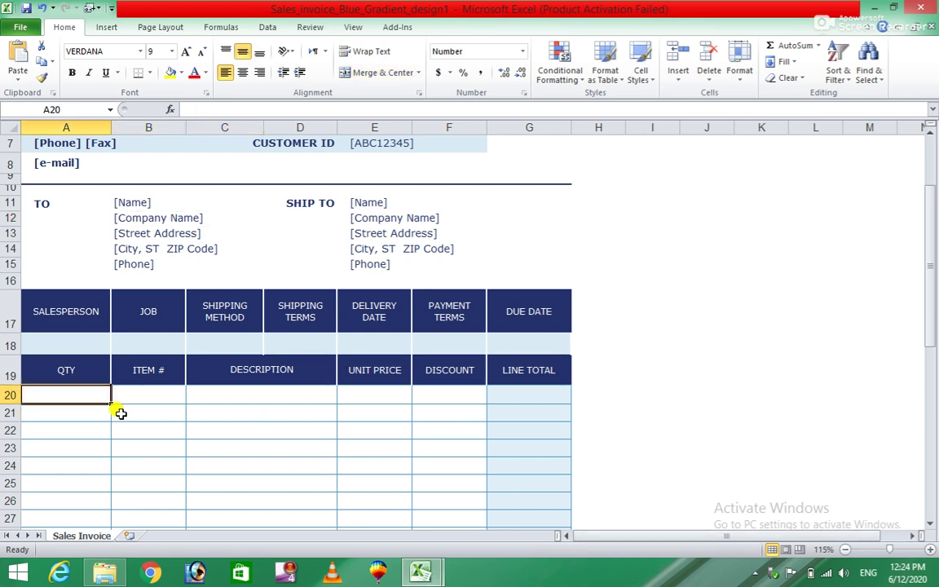
{"action": "type", "text": "15"}
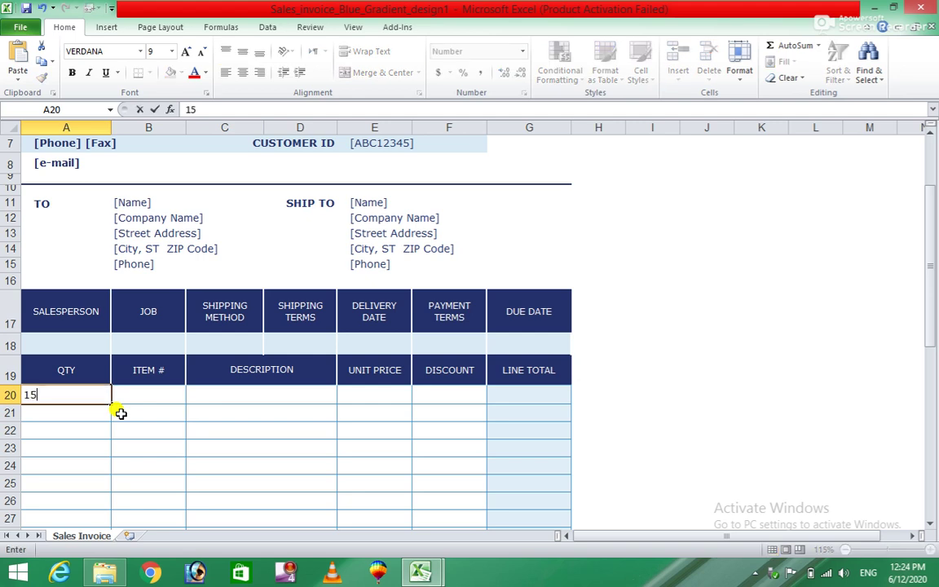
- Fill the first line item: item 12, 'Sale', unit price 500, 15% discount
{"action": "key", "text": "Tab"}
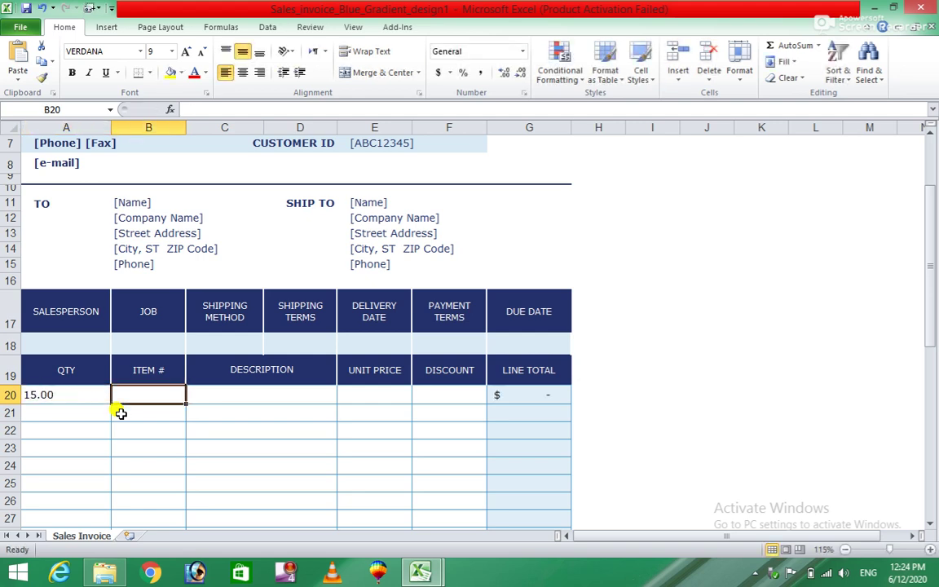
{"action": "type", "text": "12"}
{"action": "key", "text": "Tab"}
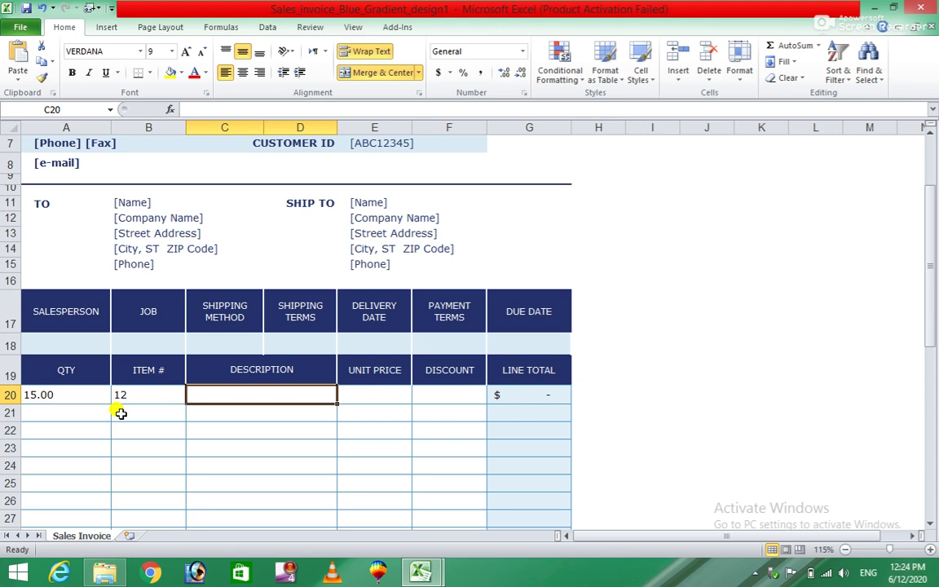
{"action": "type", "text": "Sale"}
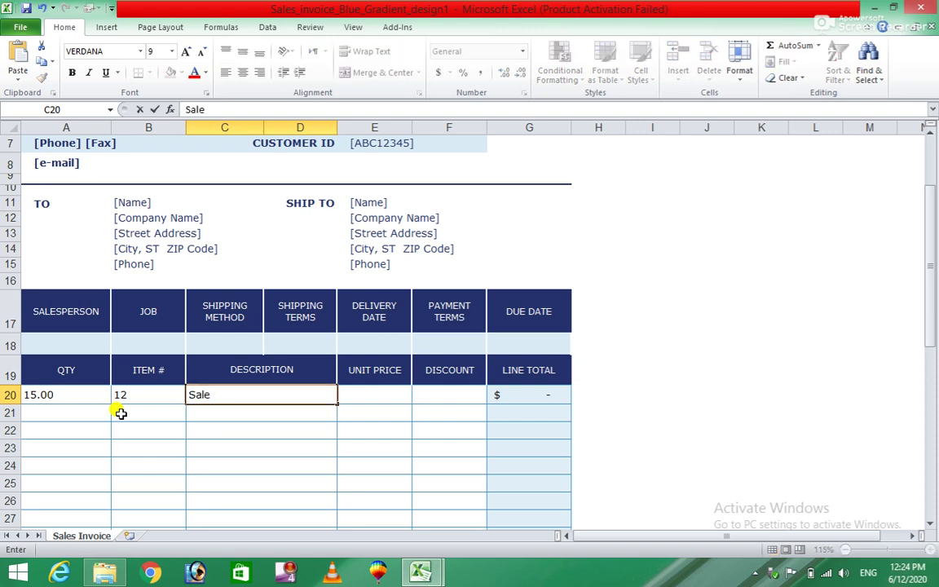
{"action": "key", "text": "Tab"}
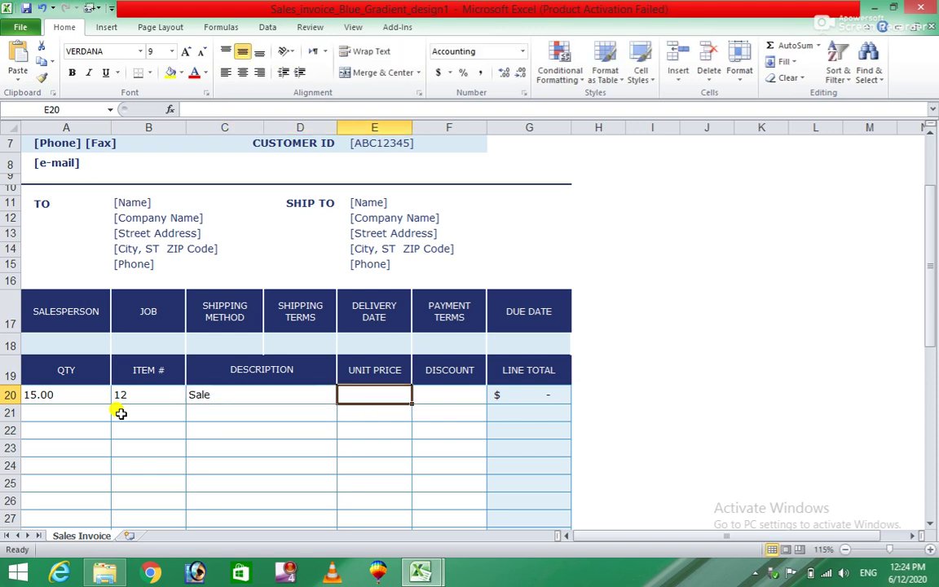
{"action": "type", "text": "500"}
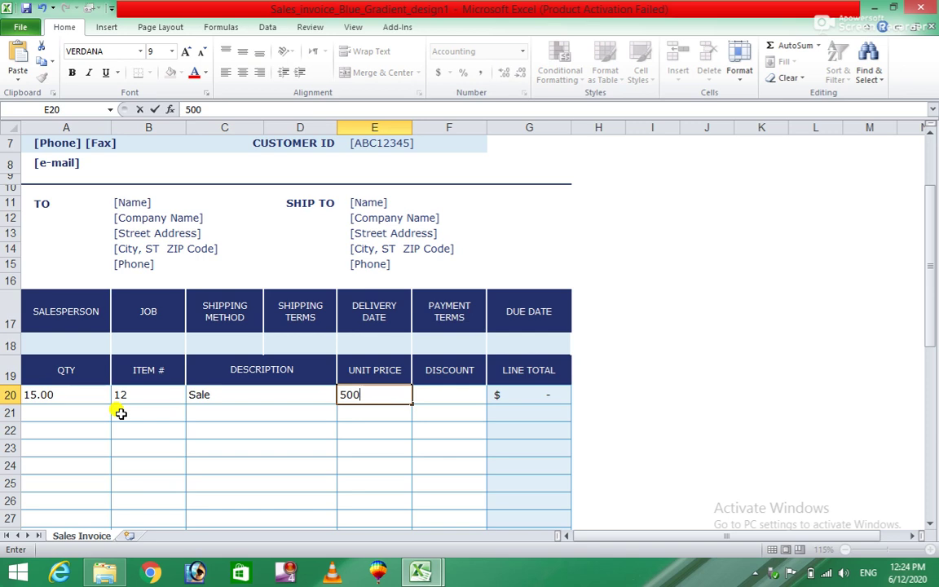
{"action": "key", "text": "Tab"}
{"action": "type", "text": "1"}
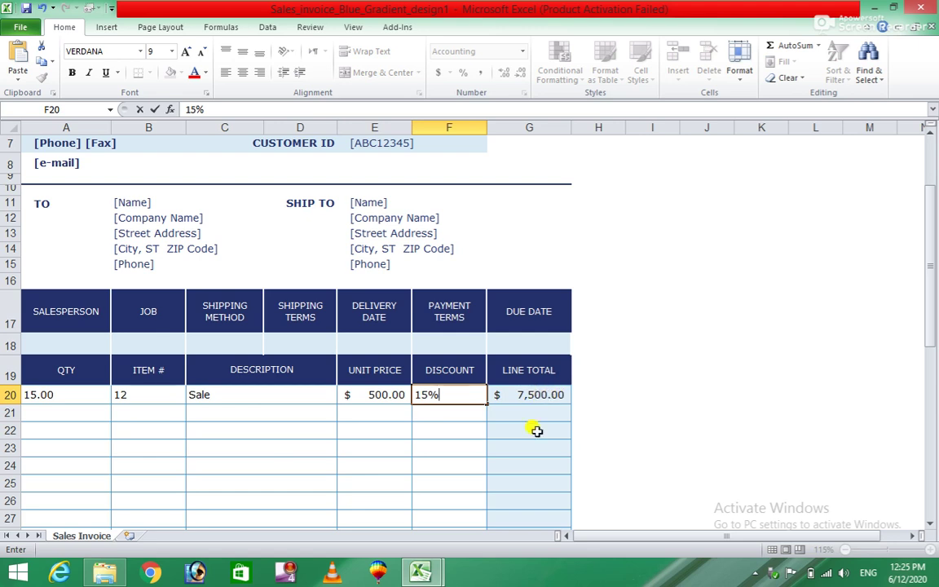
{"action": "key", "text": "Tab"}
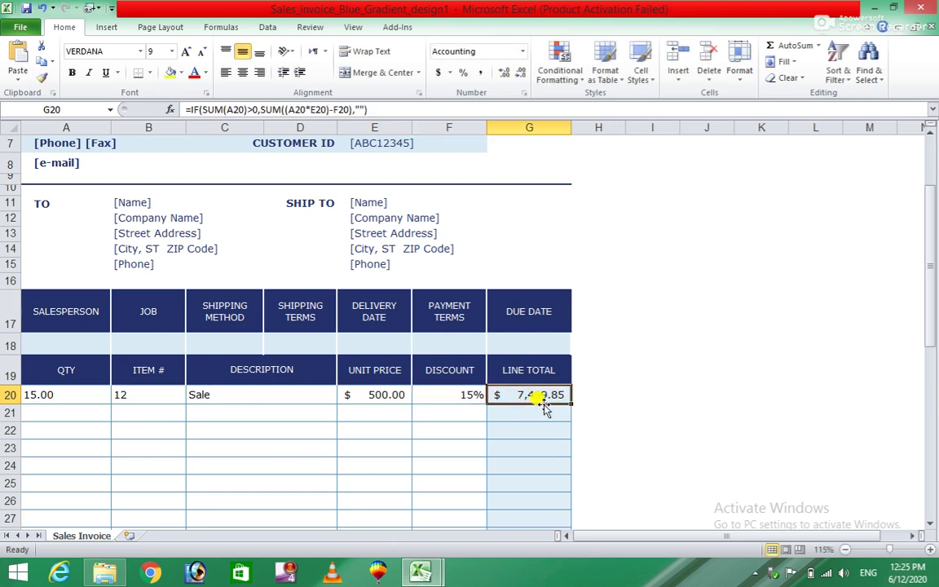
- Fill the second line item: quantity 10, item 18, 'slae', unit price 900, 15% discount
{"action": "left_click", "coordinate": [74, 412]}
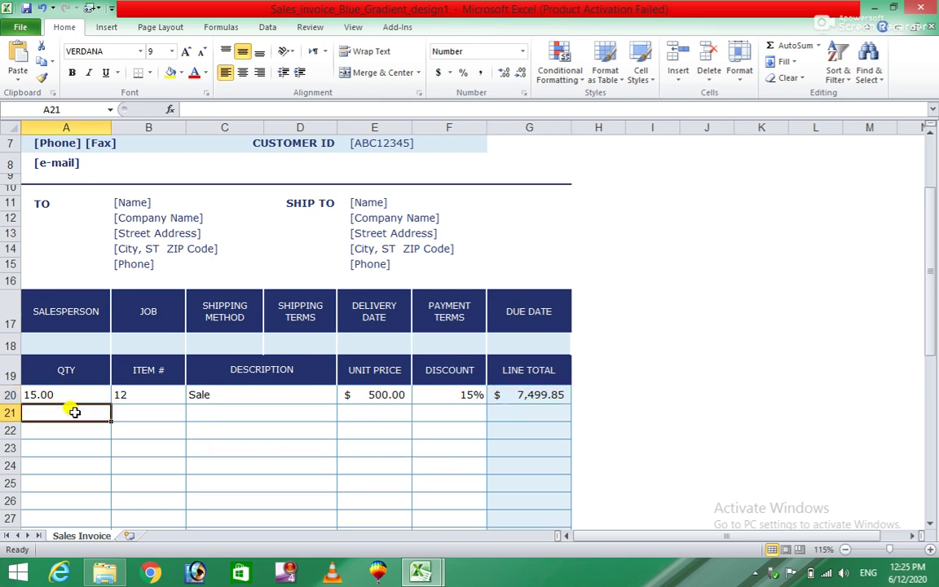
{"action": "scroll", "coordinate": [163, 351], "scroll_direction": "down", "scroll_amount": 5}
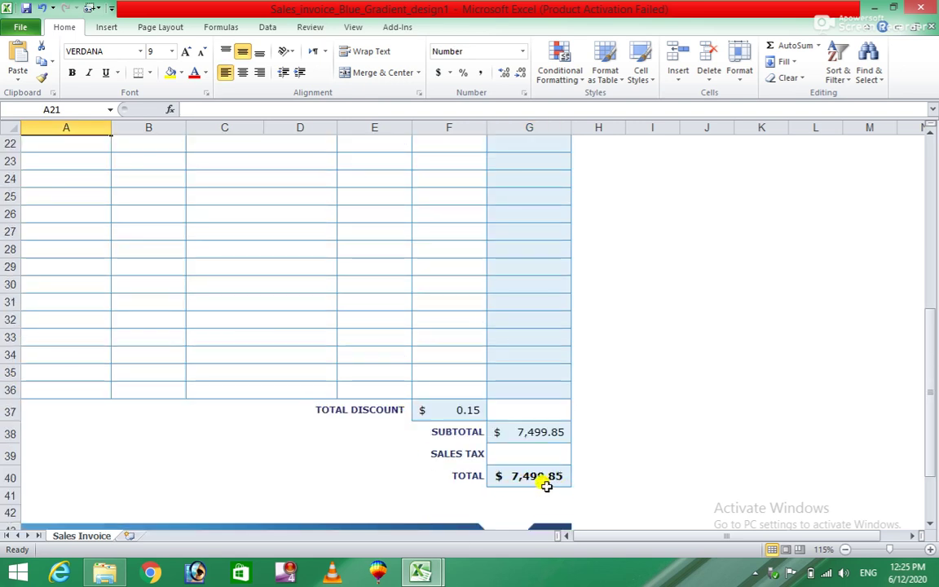
{"action": "scroll", "coordinate": [544, 479], "scroll_direction": "up", "scroll_amount": 1}
{"action": "scroll", "coordinate": [503, 470], "scroll_direction": "up", "scroll_amount": 2}
{"action": "scroll", "coordinate": [503, 470], "scroll_direction": "up", "scroll_amount": 1}
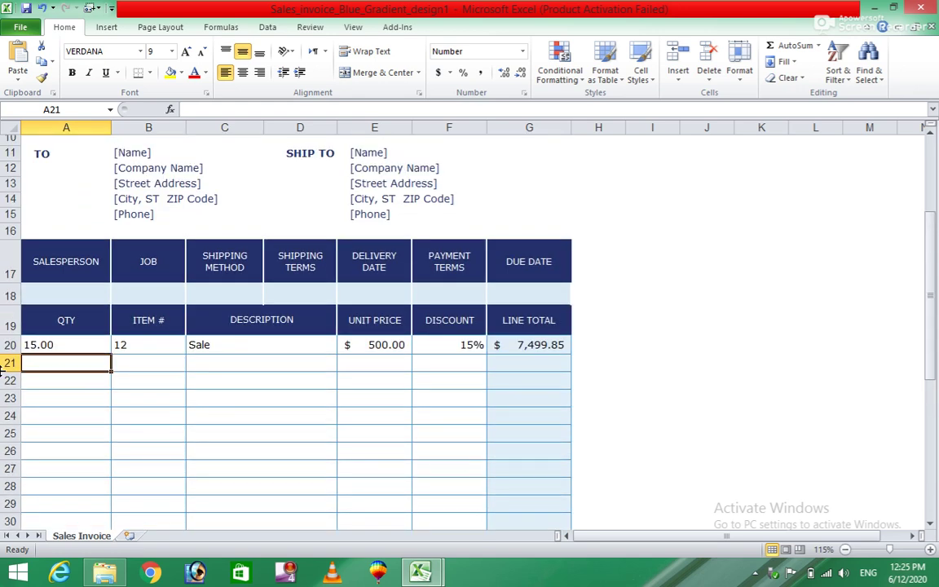
{"action": "type", "text": "10"}
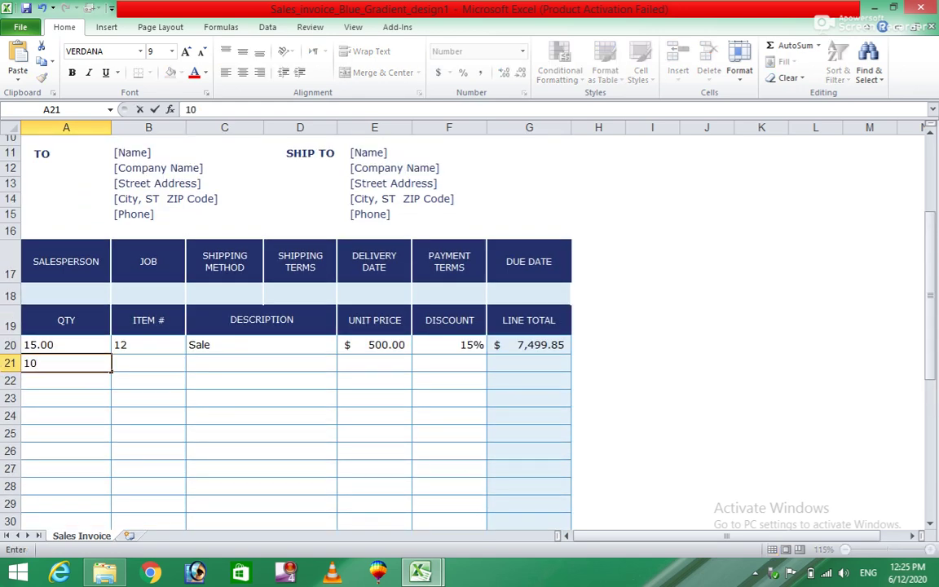
{"action": "key", "text": "Tab"}
{"action": "type", "text": "18"}
{"action": "key", "text": "Tab"}
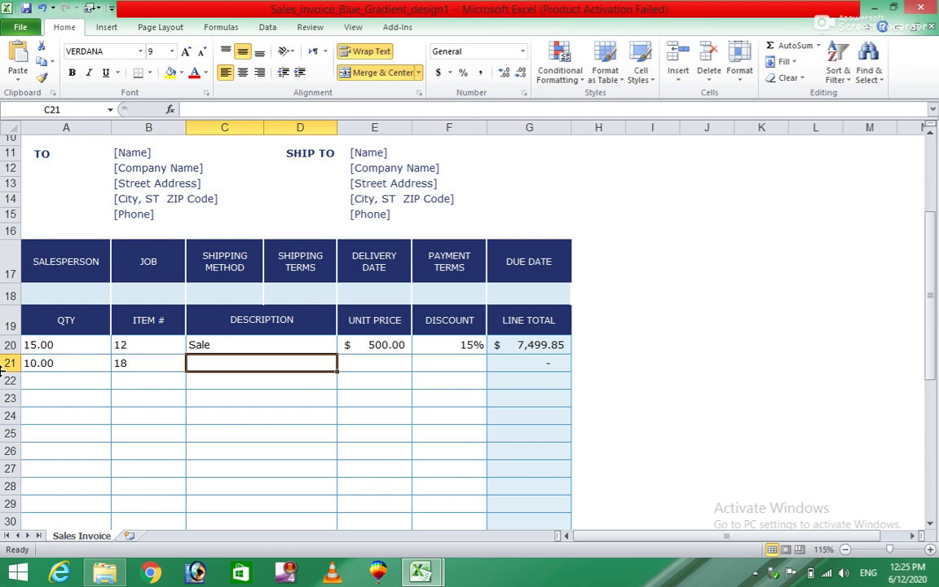
{"action": "type", "text": "slae"}
{"action": "key", "text": "Tab"}
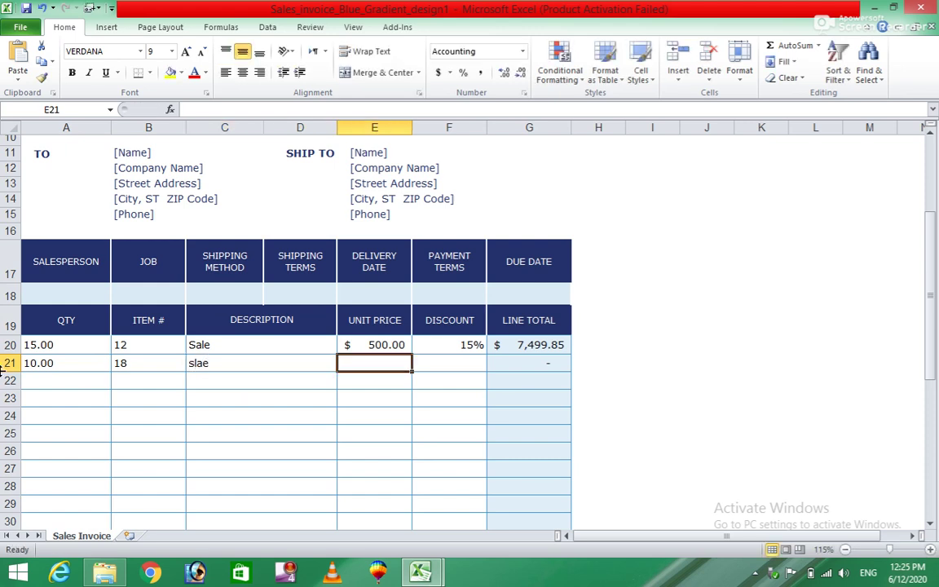
{"action": "type", "text": "900"}
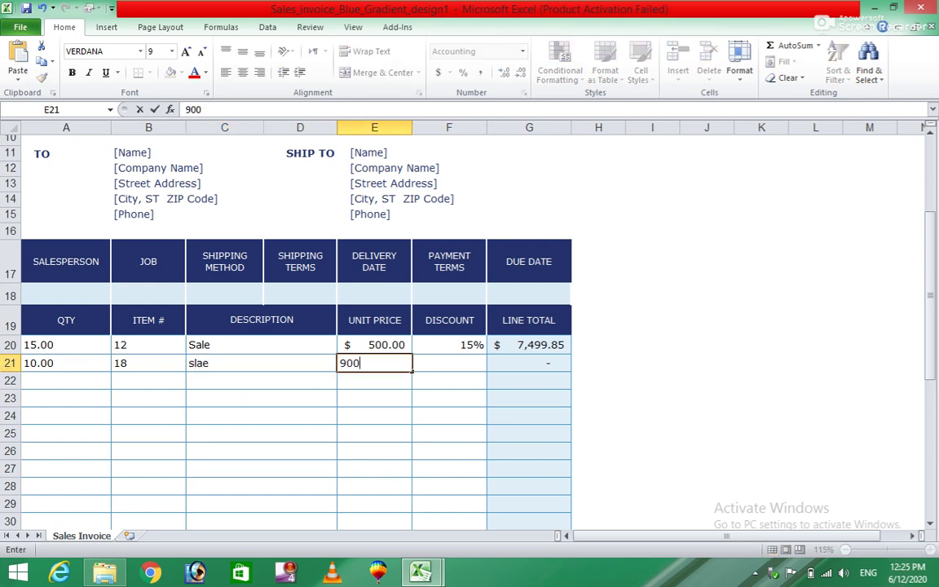
{"action": "key", "text": "Tab"}
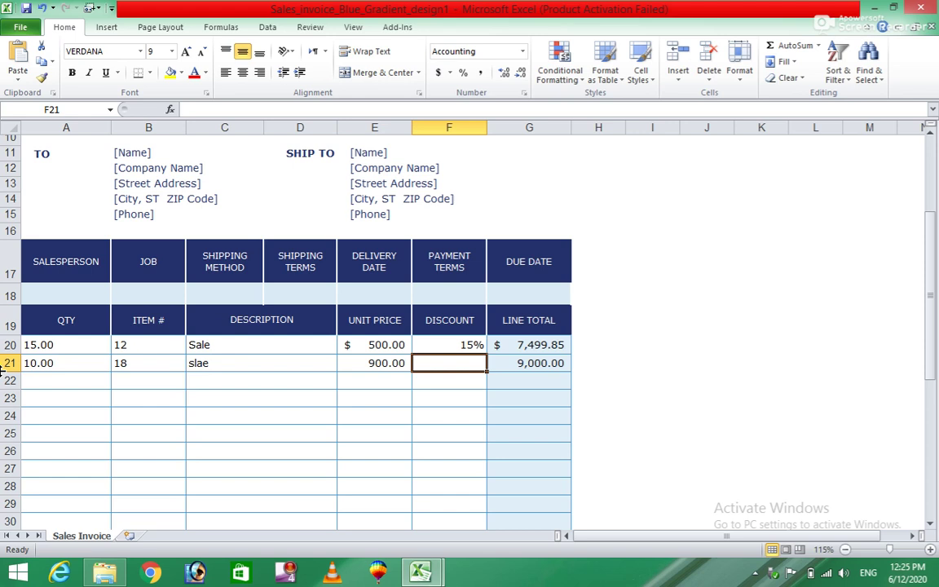
{"action": "type", "text": "15"}
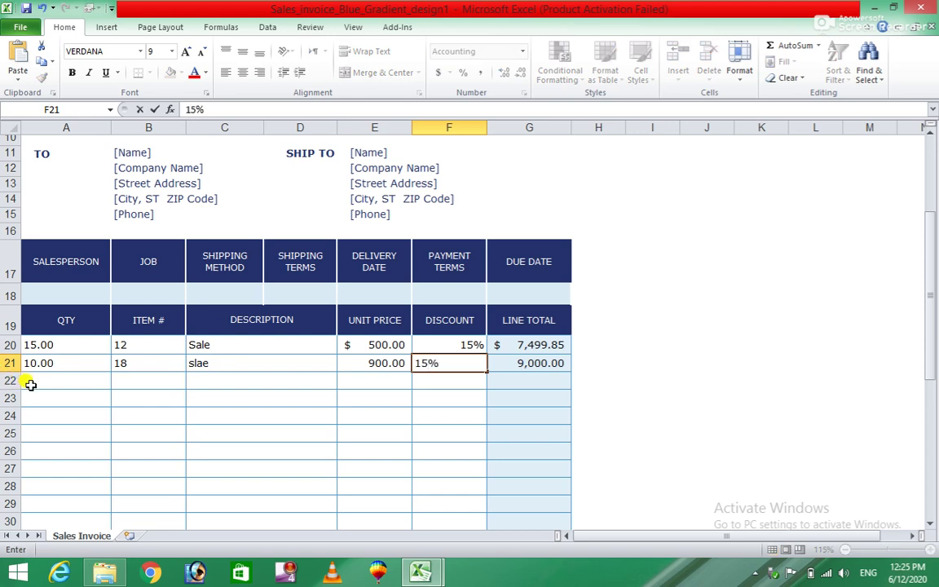
{"action": "key", "text": "Tab"}
{"action": "scroll", "coordinate": [331, 421], "scroll_direction": "down", "scroll_amount": 5}
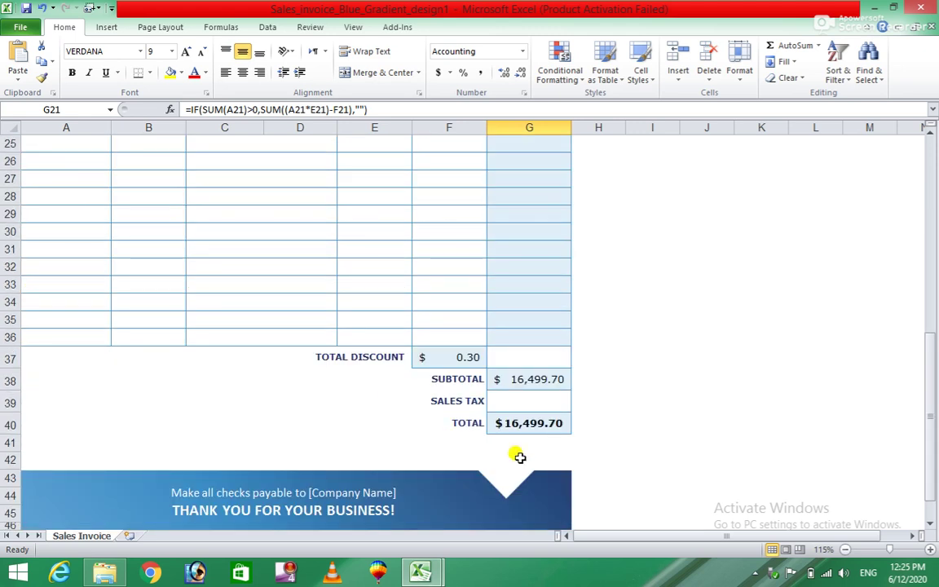
{"action": "scroll", "coordinate": [526, 437], "scroll_direction": "up", "scroll_amount": 2}
{"action": "scroll", "coordinate": [528, 430], "scroll_direction": "up", "scroll_amount": 2}
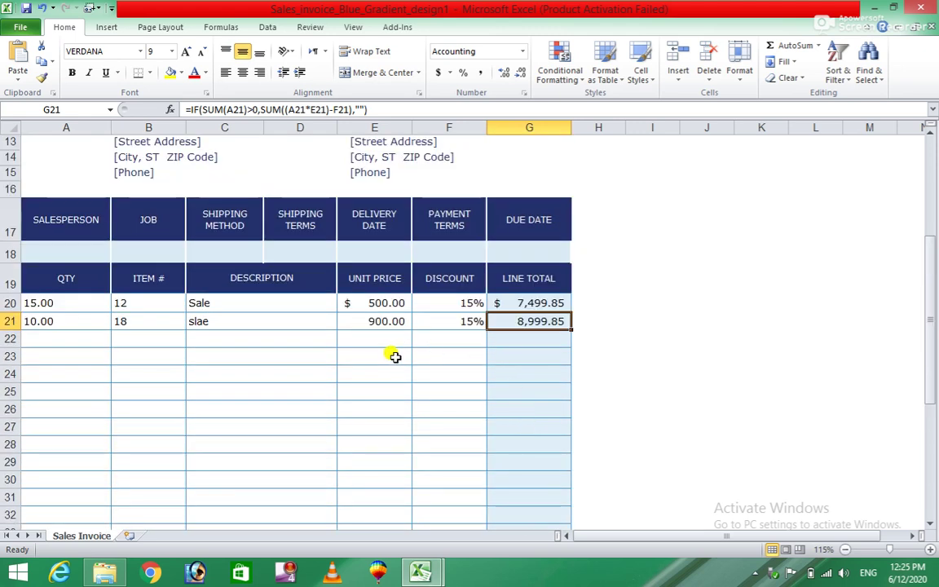
{"action": "scroll", "coordinate": [384, 359], "scroll_direction": "down", "scroll_amount": 4}
{"action": "scroll", "coordinate": [376, 351], "scroll_direction": "down", "scroll_amount": 6}
{"action": "scroll", "coordinate": [375, 346], "scroll_direction": "up", "scroll_amount": 1}
{"action": "scroll", "coordinate": [376, 344], "scroll_direction": "up", "scroll_amount": 4}
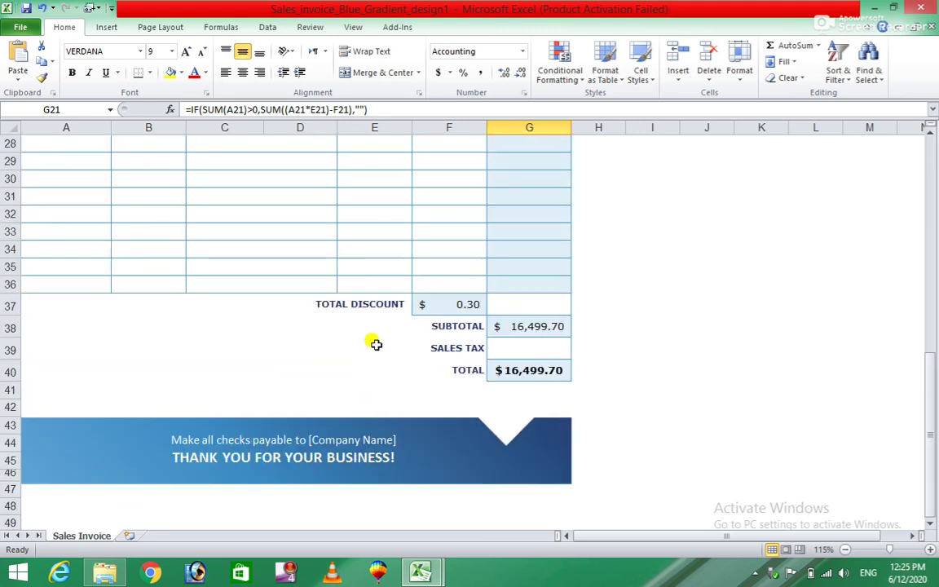
{"action": "scroll", "coordinate": [376, 344], "scroll_direction": "up", "scroll_amount": 4}
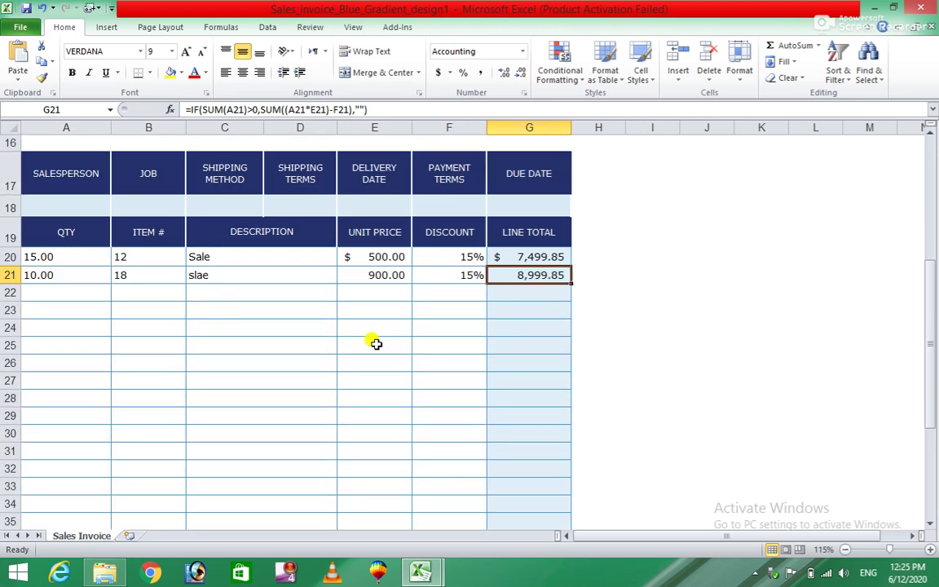
{"action": "left_click", "coordinate": [22, 27]}
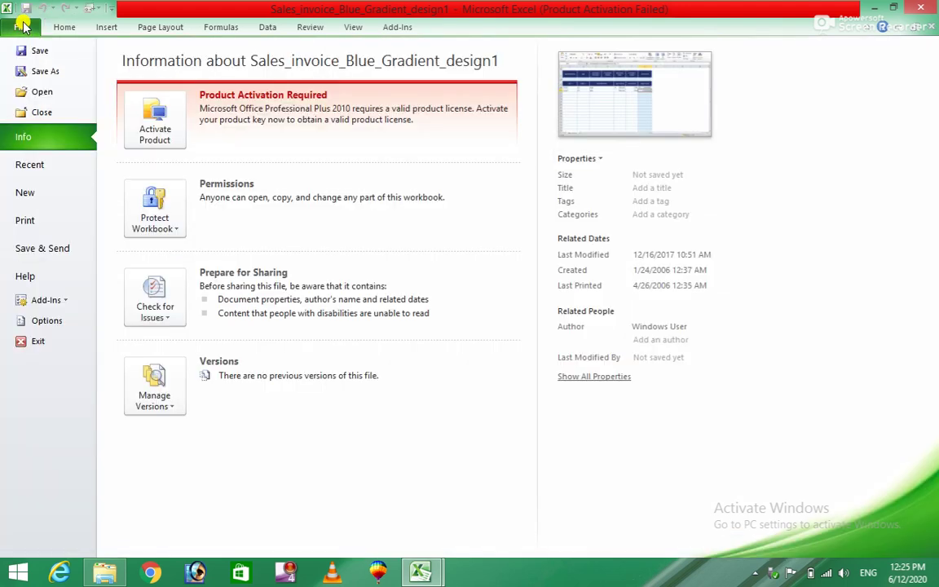
- Download the 'Event budget with cost breakdown' template from the Budgets category
{"action": "left_click", "coordinate": [24, 194]}
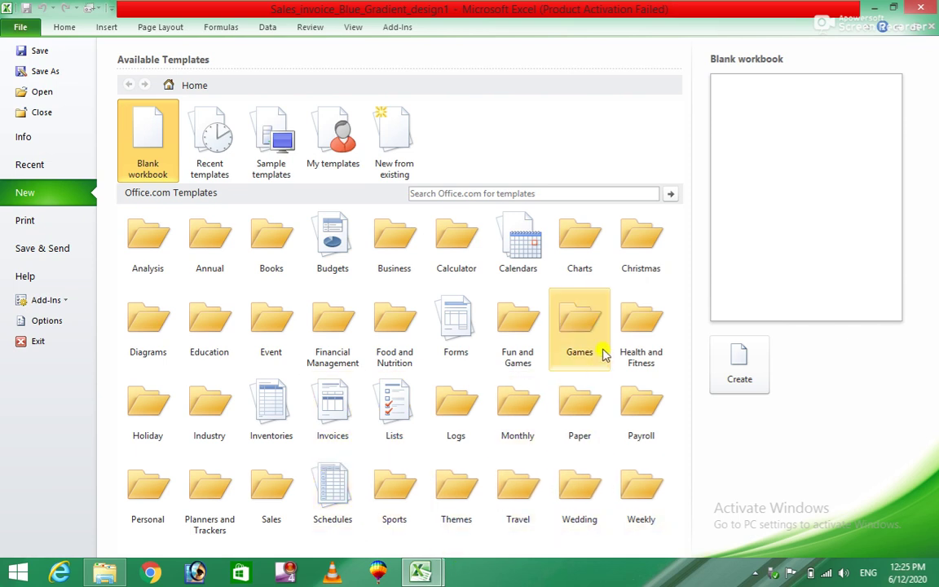
{"action": "left_click", "coordinate": [336, 249]}
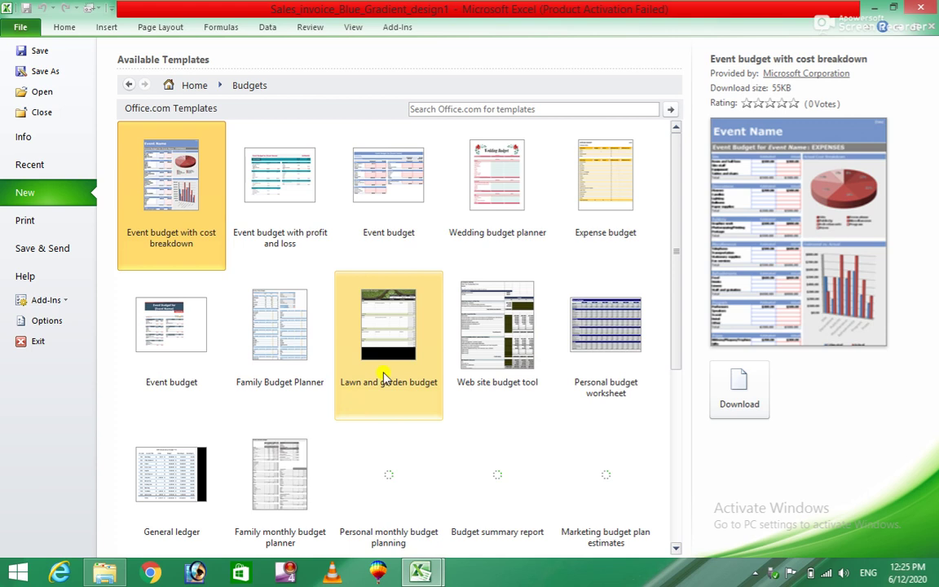
{"action": "scroll", "coordinate": [400, 367], "scroll_direction": "down", "scroll_amount": 2}
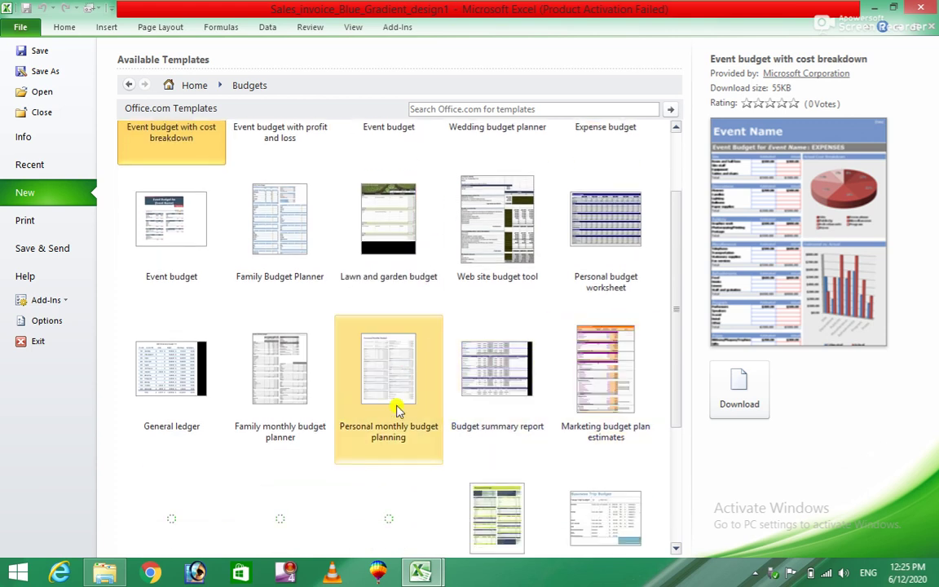
{"action": "scroll", "coordinate": [398, 378], "scroll_direction": "down", "scroll_amount": 2}
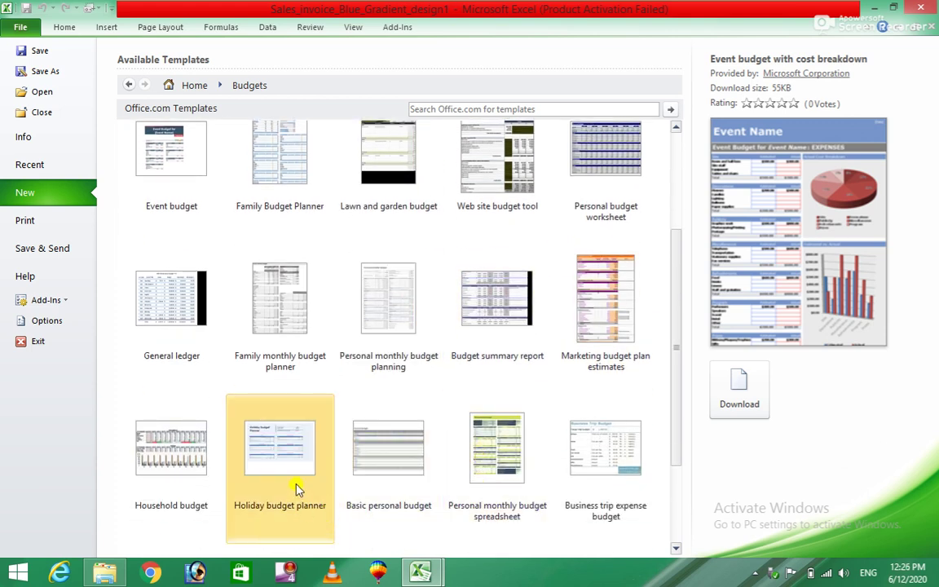
{"action": "scroll", "coordinate": [281, 485], "scroll_direction": "down", "scroll_amount": 3}
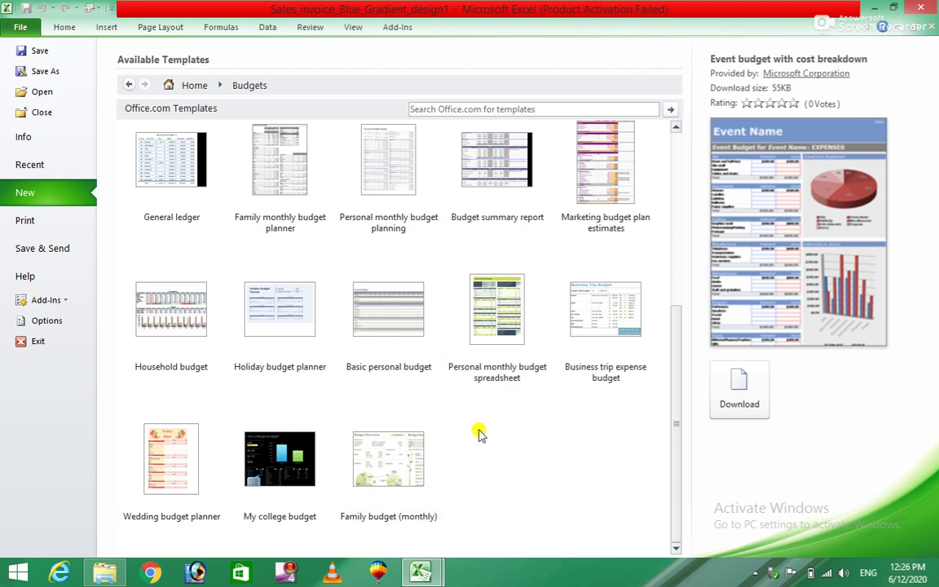
{"action": "scroll", "coordinate": [435, 386], "scroll_direction": "up", "scroll_amount": 3}
{"action": "scroll", "coordinate": [481, 429], "scroll_direction": "up", "scroll_amount": 2}
{"action": "scroll", "coordinate": [478, 419], "scroll_direction": "up", "scroll_amount": 1}
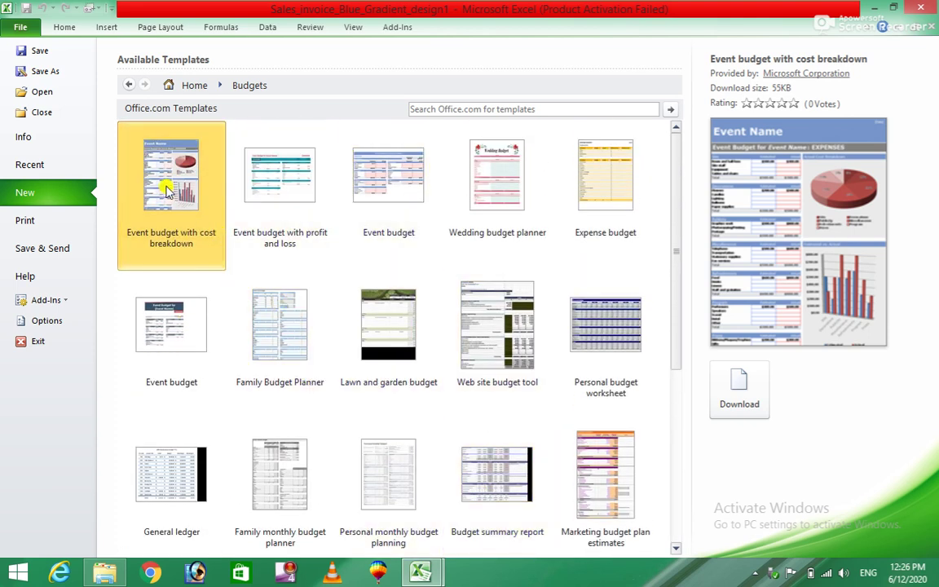
{"action": "left_click", "coordinate": [741, 388]}
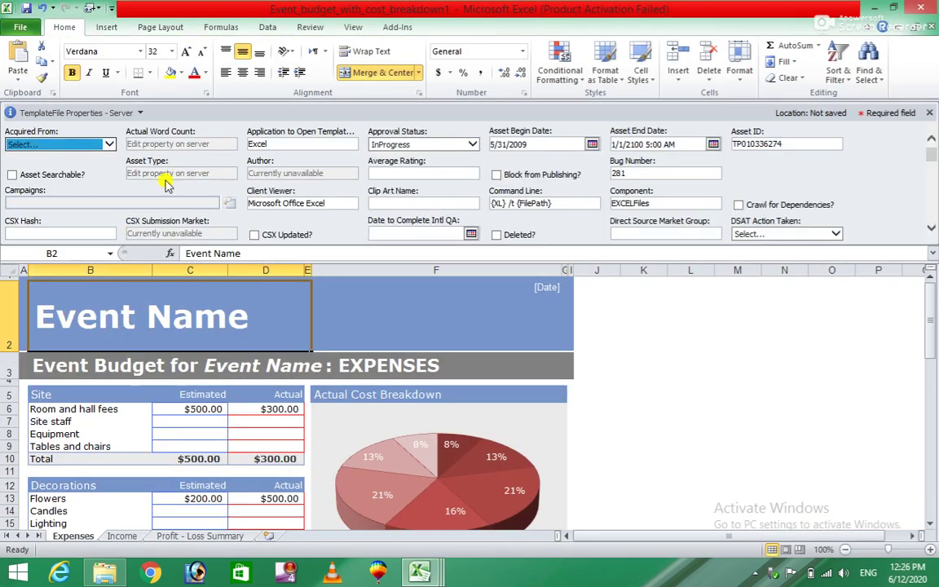
{"action": "scroll", "coordinate": [478, 252], "scroll_direction": "down", "scroll_amount": 3}
{"action": "scroll", "coordinate": [478, 261], "scroll_direction": "up", "scroll_amount": 1}
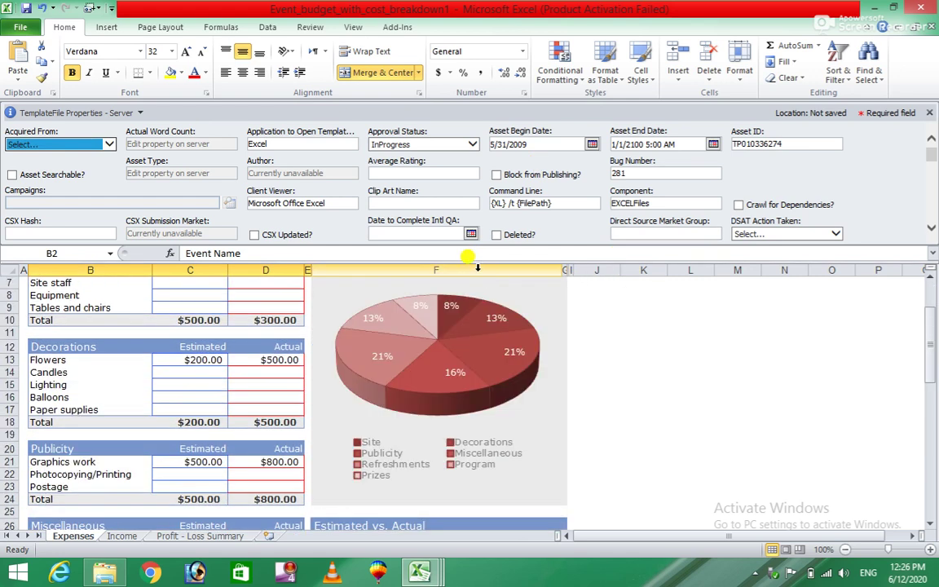
{"action": "scroll", "coordinate": [477, 267], "scroll_direction": "up", "scroll_amount": 2}
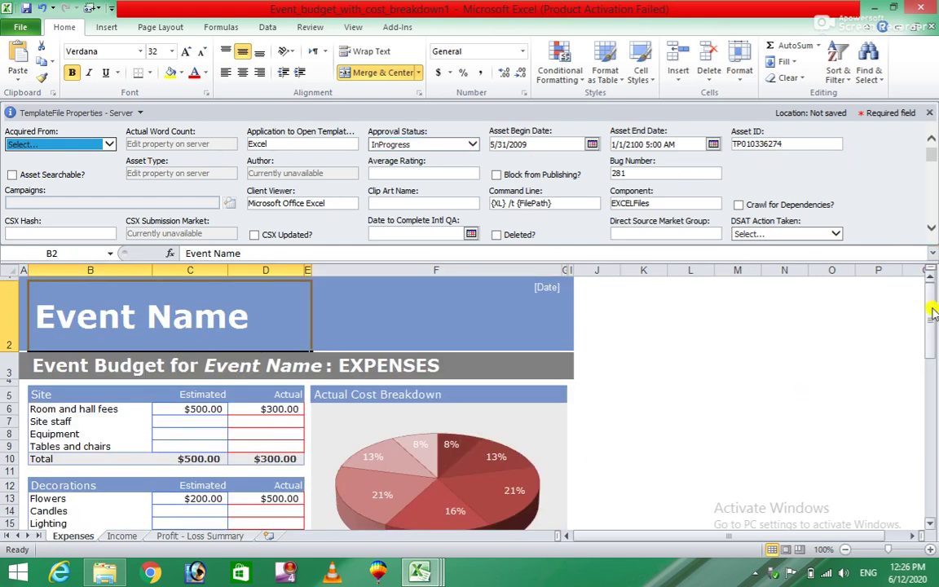
{"action": "mouse_move", "coordinate": [933, 312]}
{"action": "left_mouse_down"}
{"action": "mouse_move", "coordinate": [930, 406]}
{"action": "mouse_move", "coordinate": [935, 275]}
{"action": "mouse_move", "coordinate": [285, 185]}
{"action": "left_mouse_up"}
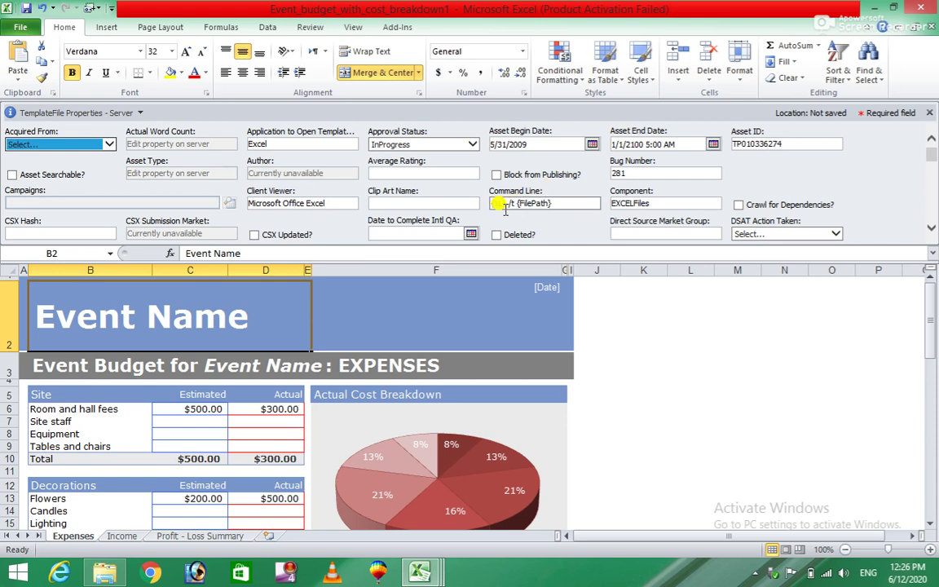
- Inspect the event budget's Clip Art Name and Acquired From property fields, then return to File
{"action": "left_click", "coordinate": [389, 203]}
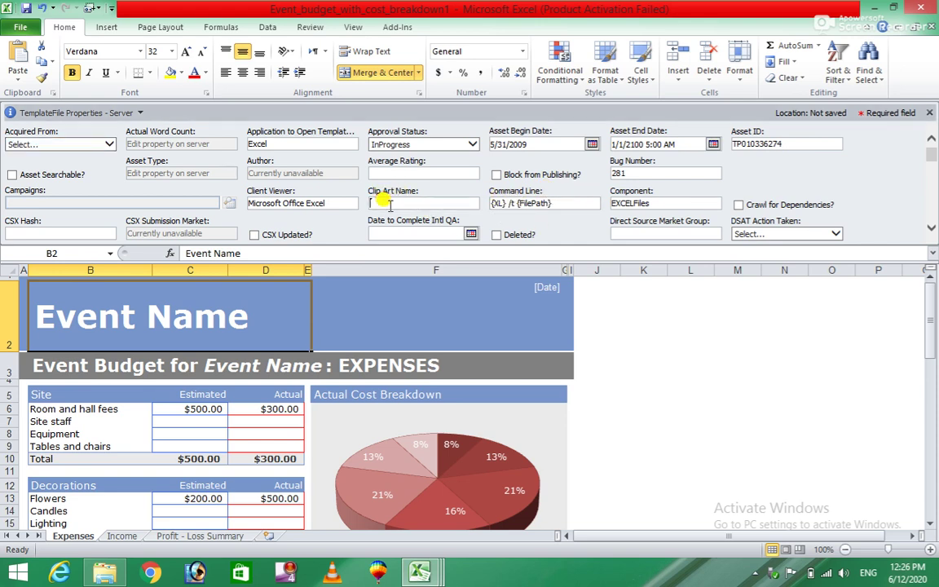
{"action": "left_click", "coordinate": [108, 145]}
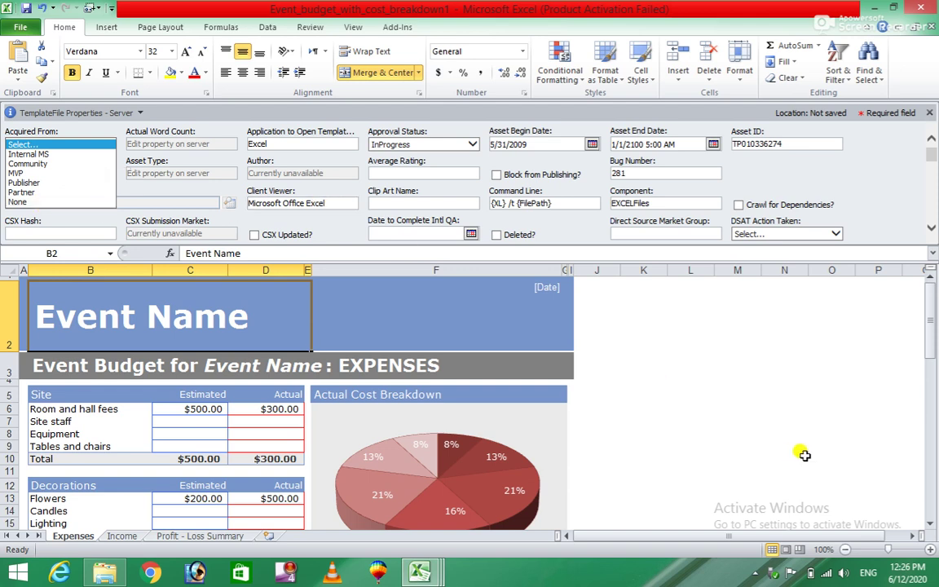
{"action": "left_click", "coordinate": [732, 406]}
{"action": "scroll", "coordinate": [665, 331], "scroll_direction": "down", "scroll_amount": 6}
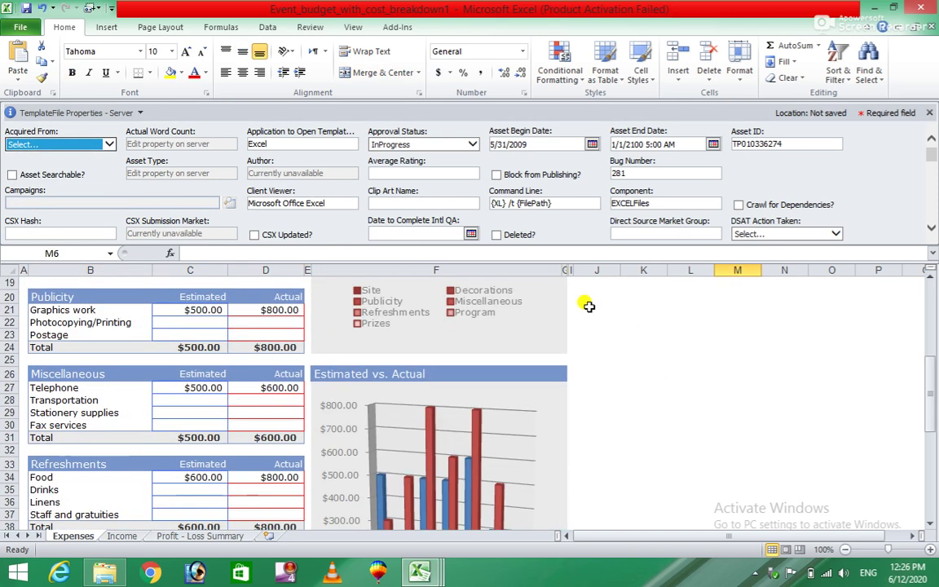
{"action": "scroll", "coordinate": [587, 304], "scroll_direction": "down", "scroll_amount": 3}
{"action": "scroll", "coordinate": [436, 320], "scroll_direction": "up", "scroll_amount": 2}
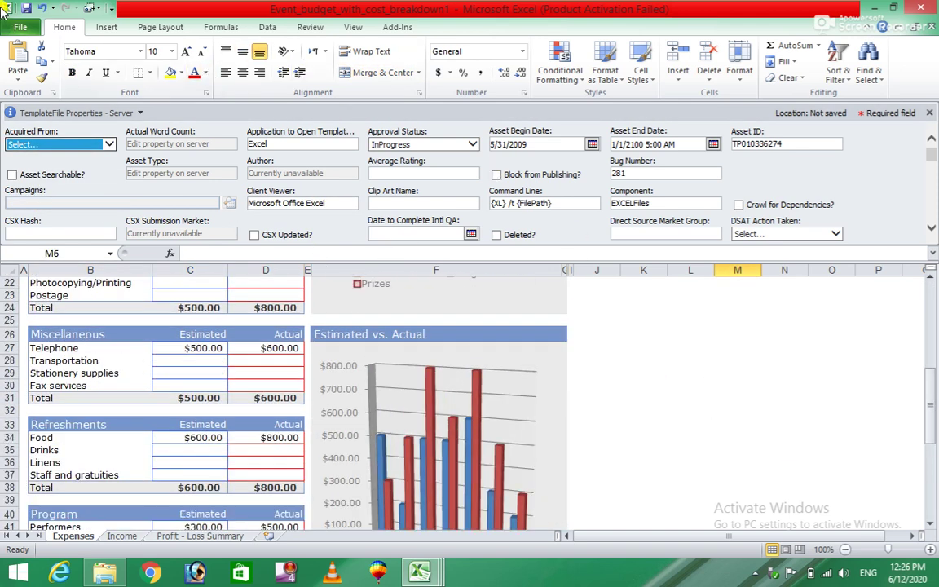
{"action": "left_click", "coordinate": [14, 28]}
- Download the '2005-2014 yearly calendar' template from the Calendars category
{"action": "left_click", "coordinate": [28, 194]}
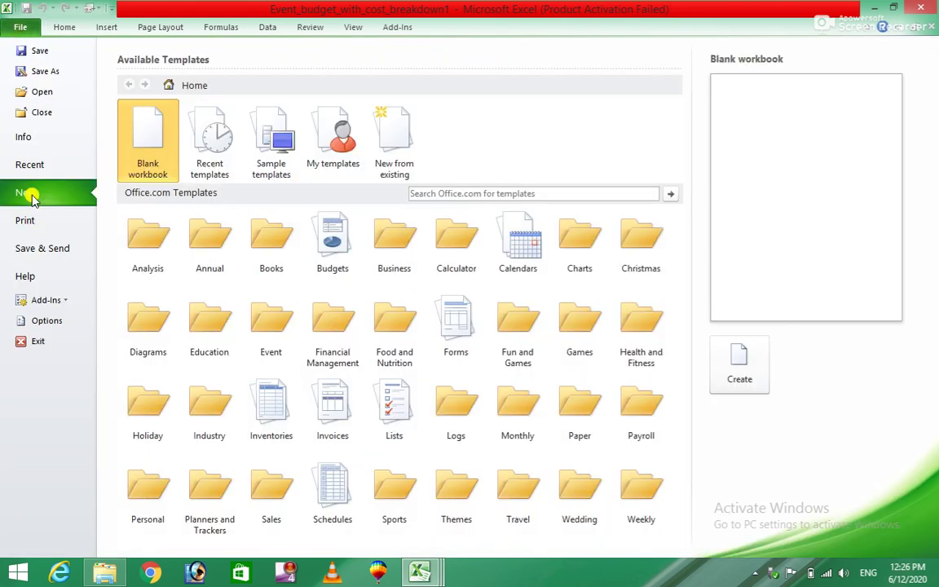
{"action": "left_click", "coordinate": [508, 236]}
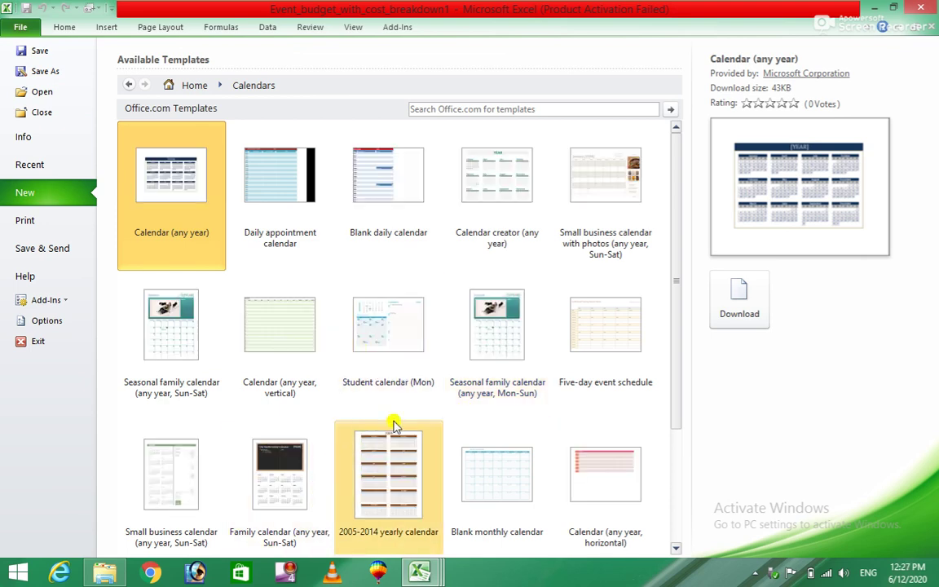
{"action": "scroll", "coordinate": [538, 325], "scroll_direction": "down", "scroll_amount": 3}
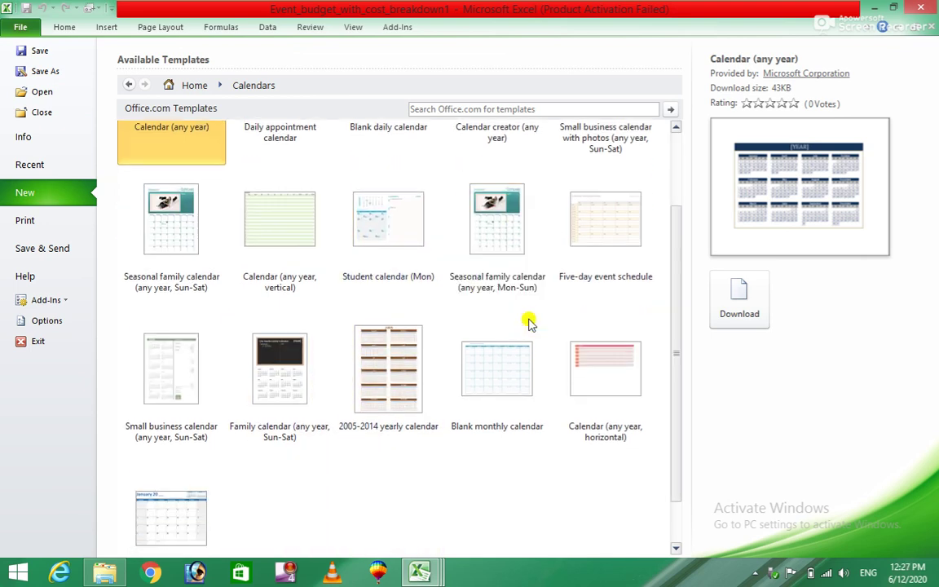
{"action": "scroll", "coordinate": [490, 367], "scroll_direction": "down", "scroll_amount": 2}
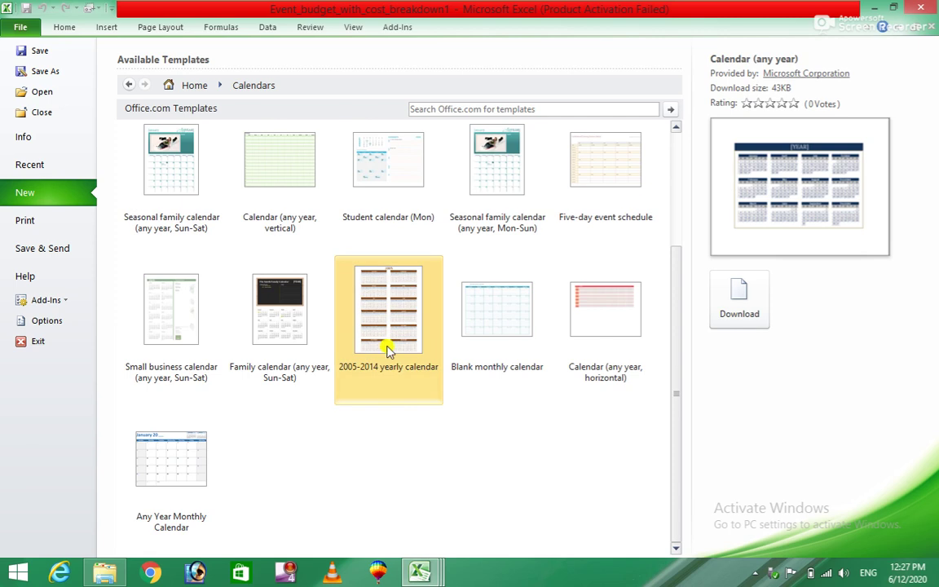
{"action": "scroll", "coordinate": [396, 357], "scroll_direction": "up", "scroll_amount": 1}
{"action": "left_click", "coordinate": [371, 388]}
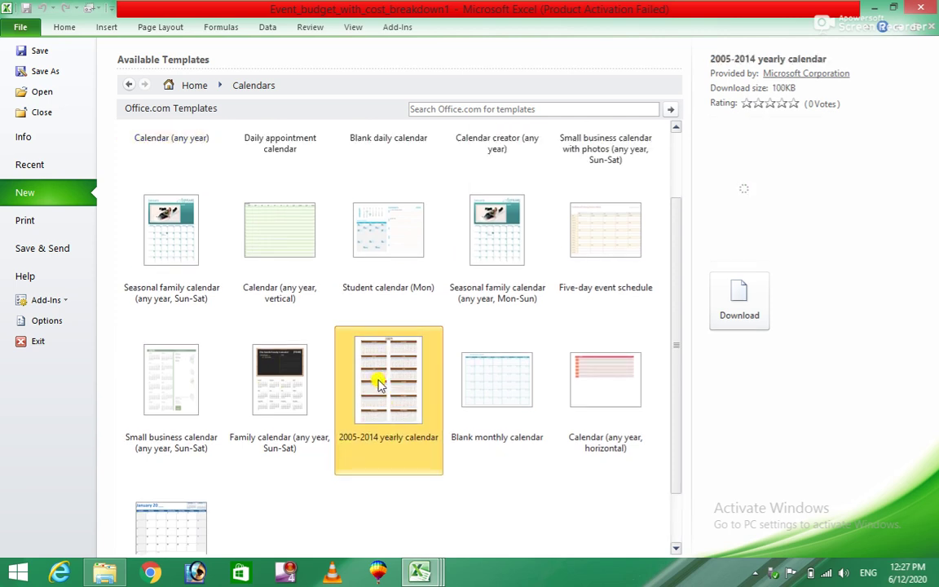
{"action": "left_click", "coordinate": [730, 383]}
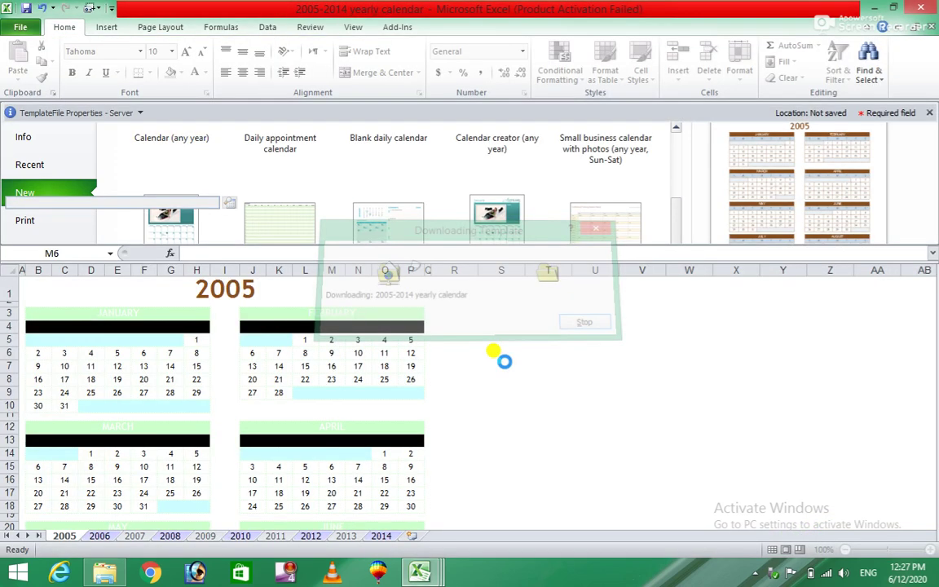
{"action": "scroll", "coordinate": [243, 261], "scroll_direction": "down", "scroll_amount": 7}
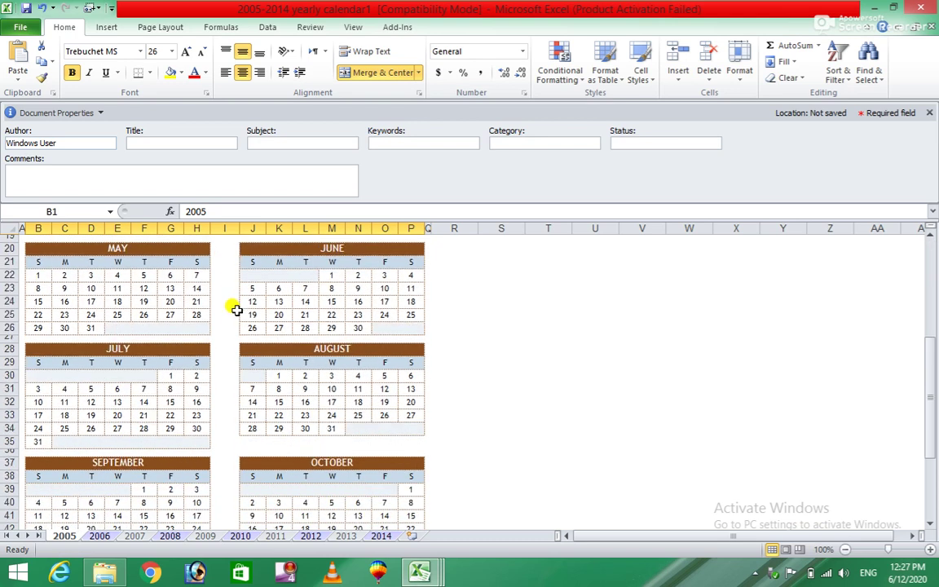
{"action": "scroll", "coordinate": [232, 305], "scroll_direction": "down", "scroll_amount": 7}
{"action": "scroll", "coordinate": [233, 325], "scroll_direction": "down", "scroll_amount": 2}
{"action": "scroll", "coordinate": [235, 330], "scroll_direction": "up", "scroll_amount": 8}
{"action": "scroll", "coordinate": [243, 322], "scroll_direction": "up", "scroll_amount": 6}
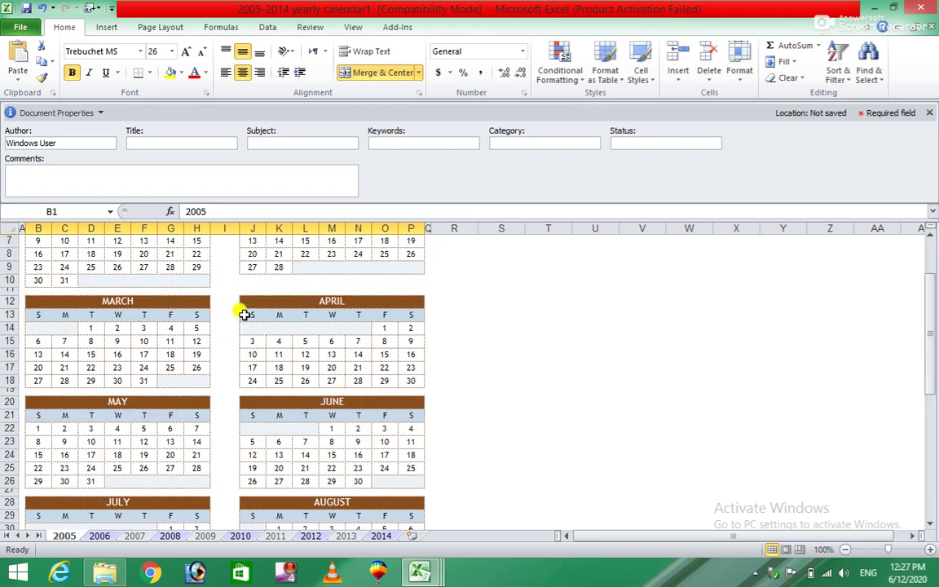
{"action": "scroll", "coordinate": [244, 293], "scroll_direction": "up", "scroll_amount": 2}
{"action": "left_click", "coordinate": [23, 27]}
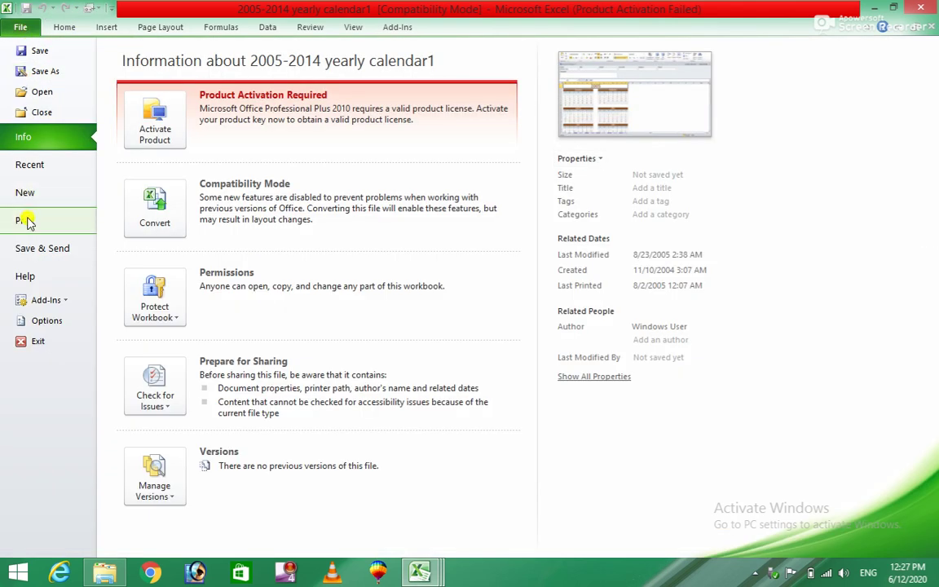
- Close the 2005-2014 yearly calendar workbook window
{"action": "left_click", "coordinate": [26, 191]}
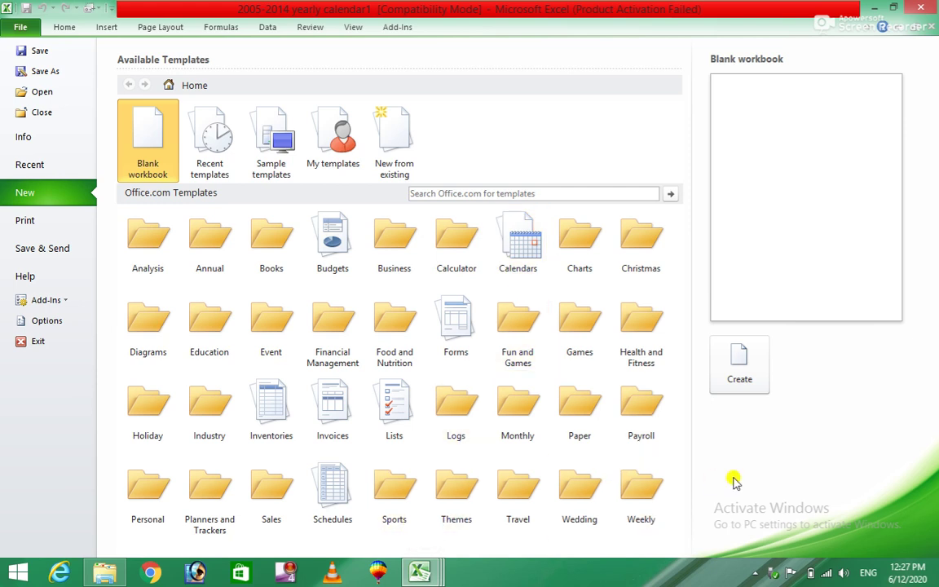
{"action": "left_click", "coordinate": [924, 10]}
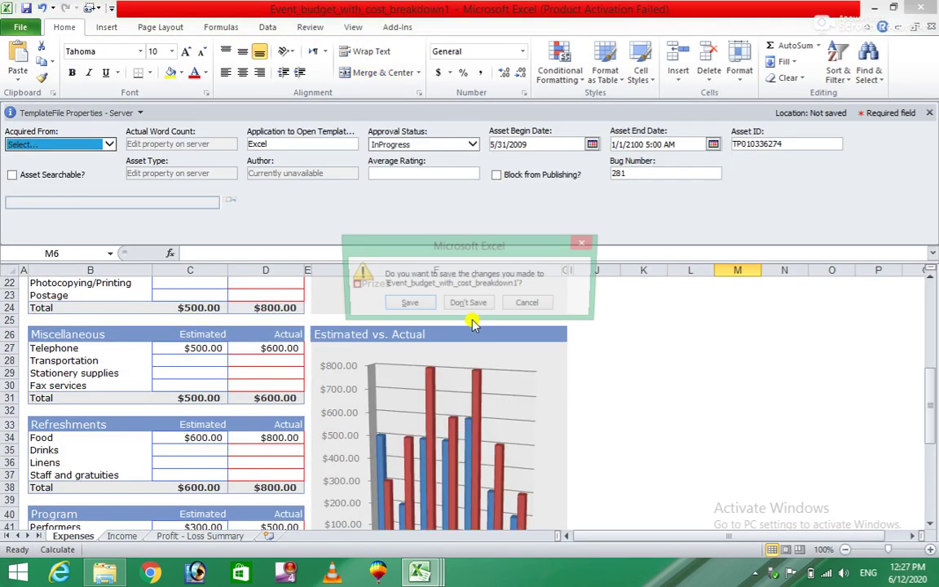